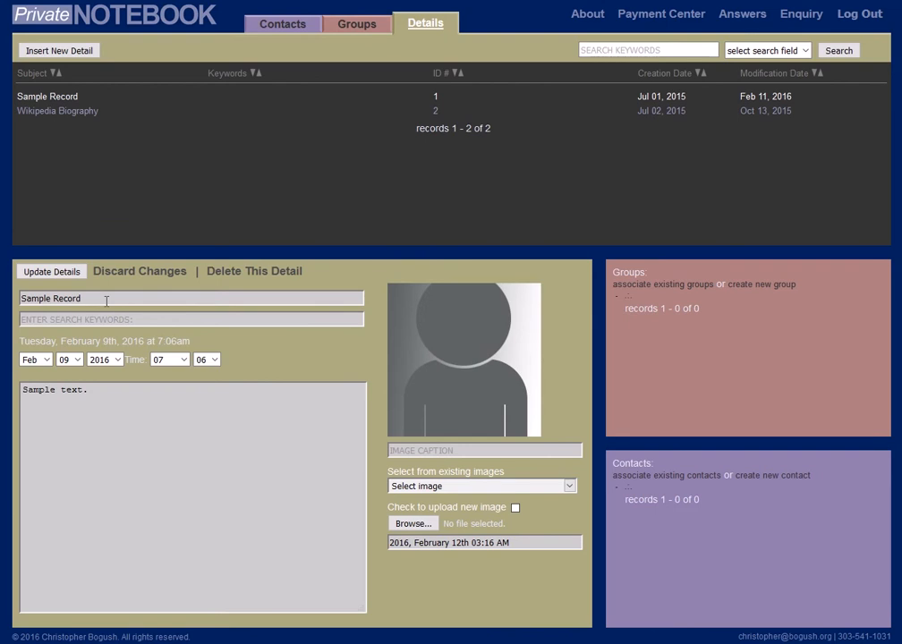
# Clear Sample Record's name and note text, and abandon the unsaved edits by opening Wikipedia Biography and reopening Sample Record.
pyautogui.moveTo(82, 299); pyautogui.dragTo(6, 304)
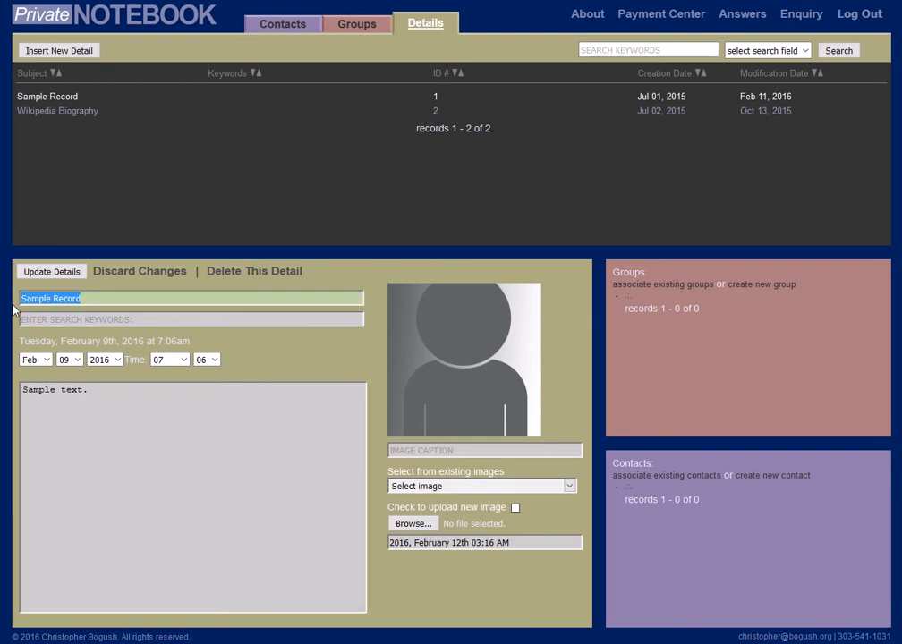
pyautogui.press('BackSpace')
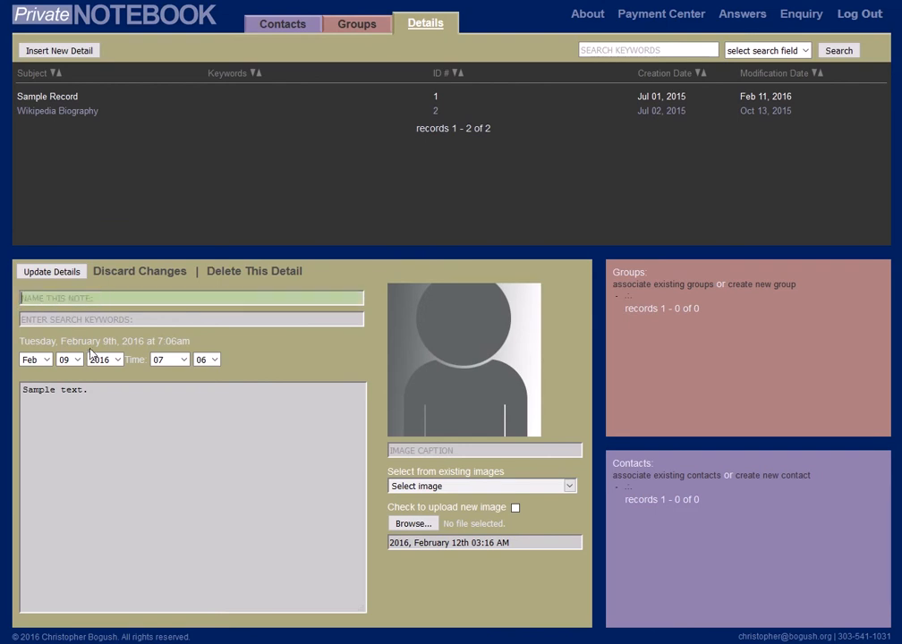
pyautogui.moveTo(100, 389); pyautogui.dragTo(31, 394)
pyautogui.press('BackSpace')
pyautogui.press('BackSpace')
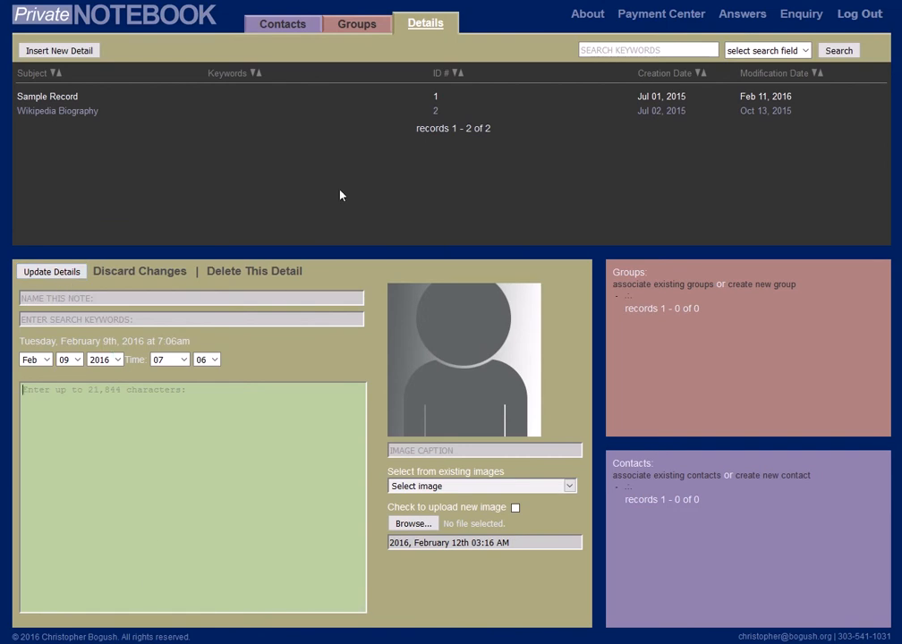
pyautogui.click(72, 112)
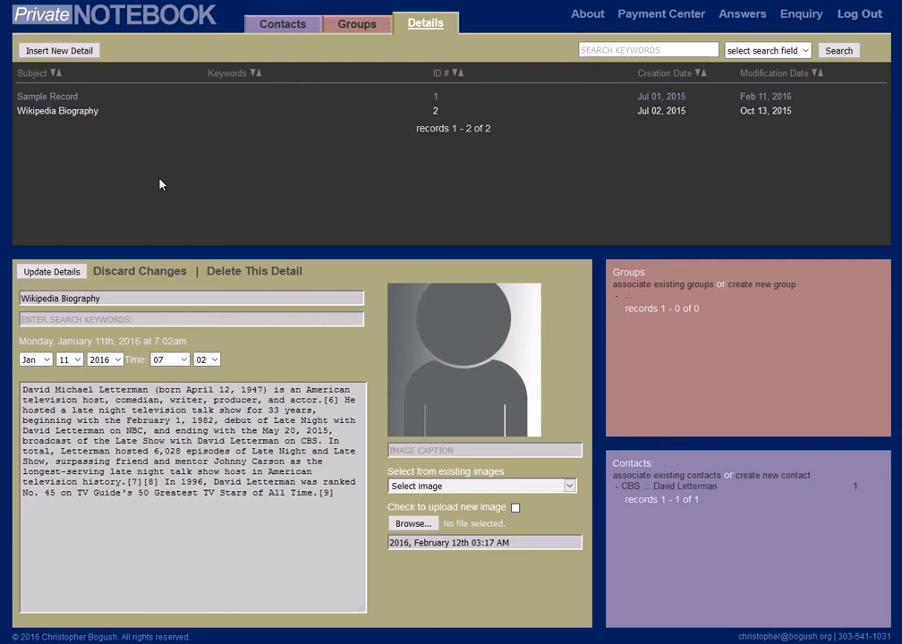
pyautogui.click(56, 100)
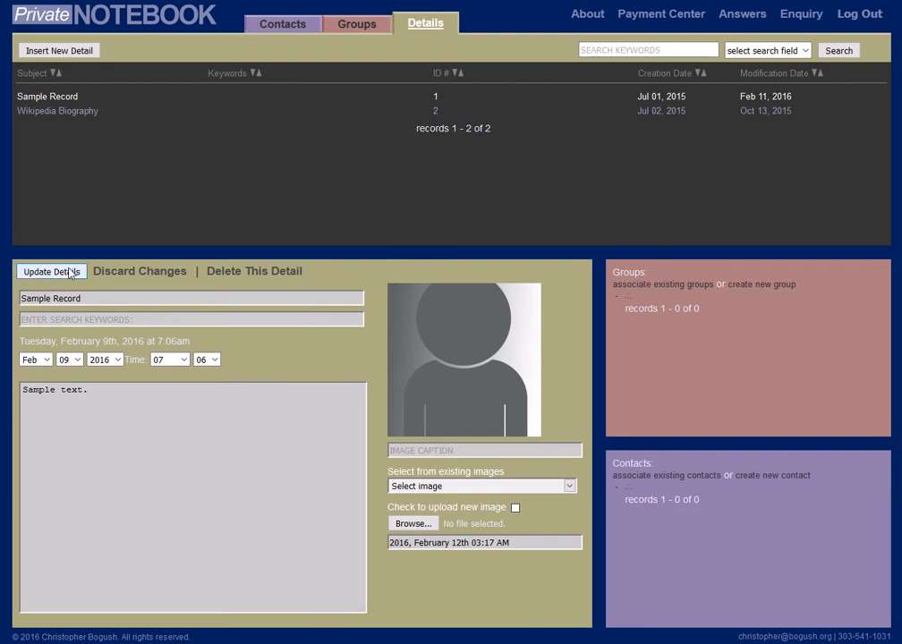
# Clear Sample Record's note text, save the update, and check it by opening Wikipedia Biography and returning to Sample Record.
pyautogui.moveTo(103, 391); pyautogui.dragTo(22, 390)
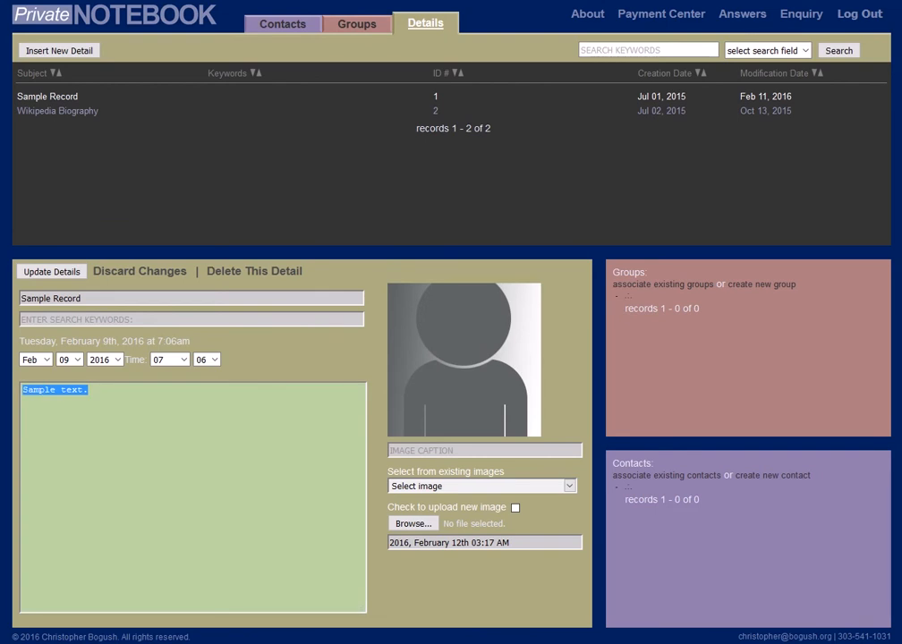
pyautogui.press('BackSpace')
pyautogui.click(45, 274)
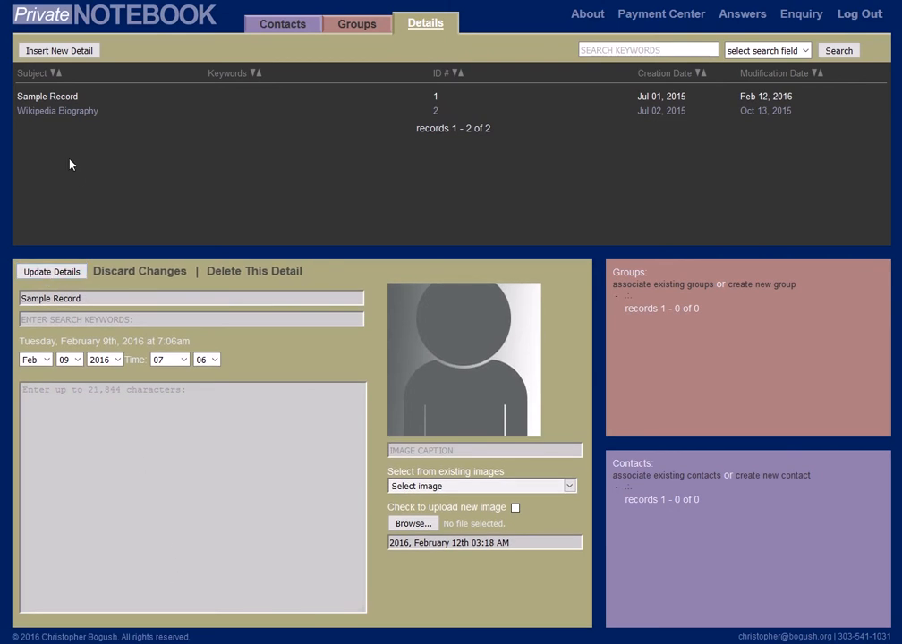
pyautogui.click(28, 111)
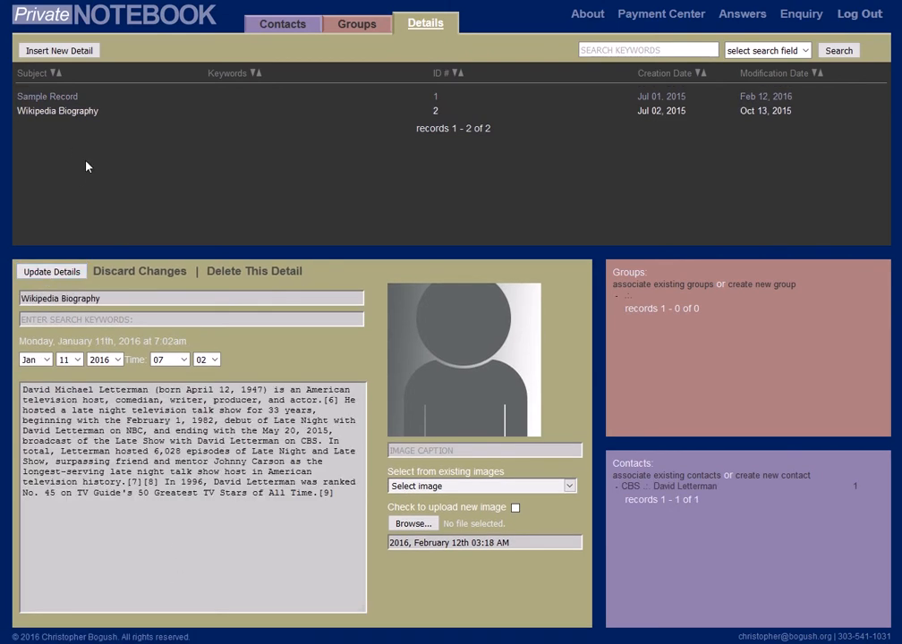
pyautogui.click(32, 96)
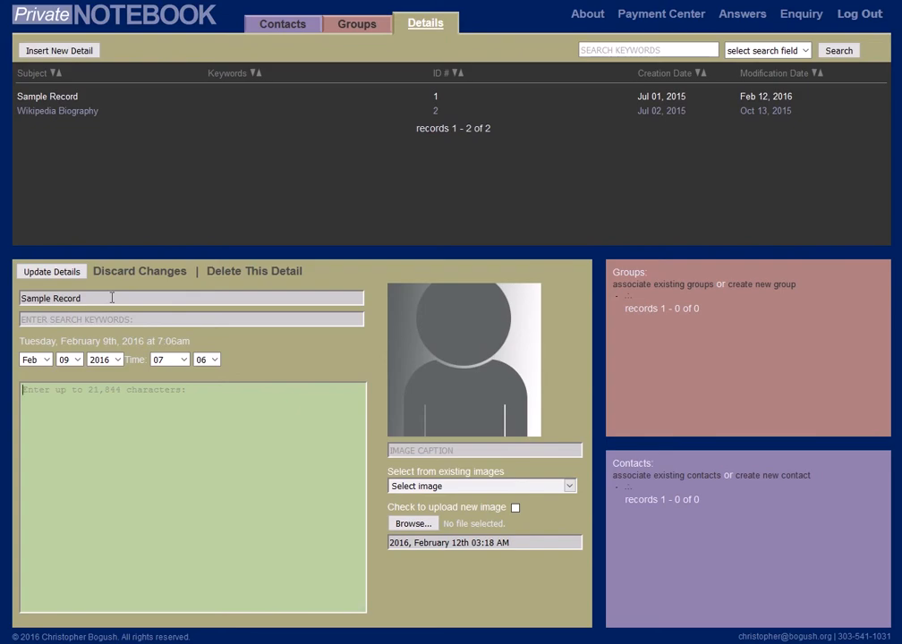
# Rename Sample Record as "My First Test Record" and enter "Test" as its search keyword.
pyautogui.tripleClick(112, 298)
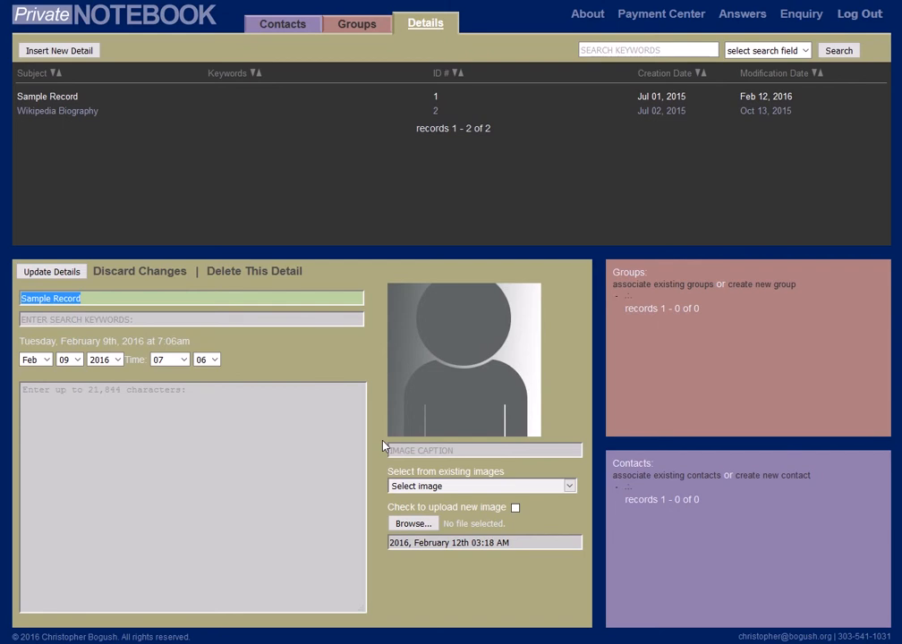
pyautogui.write('My')
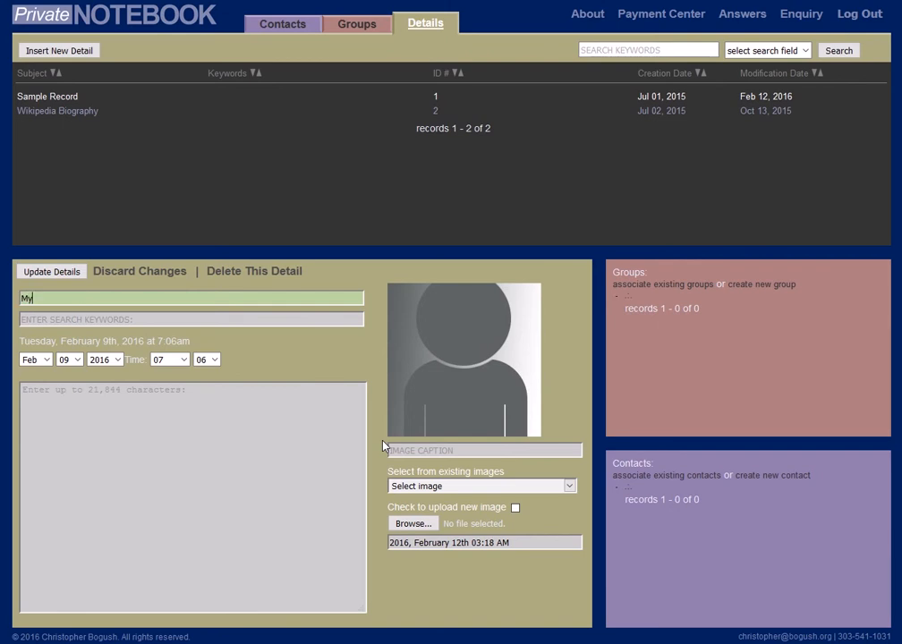
pyautogui.write(' First Test Record')
pyautogui.press('Tab')
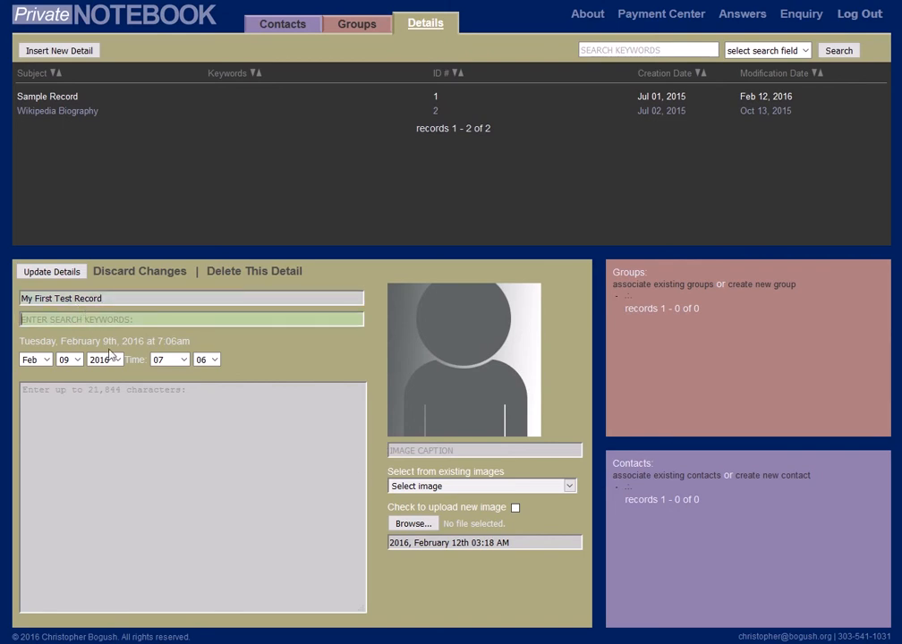
pyautogui.write('Test')
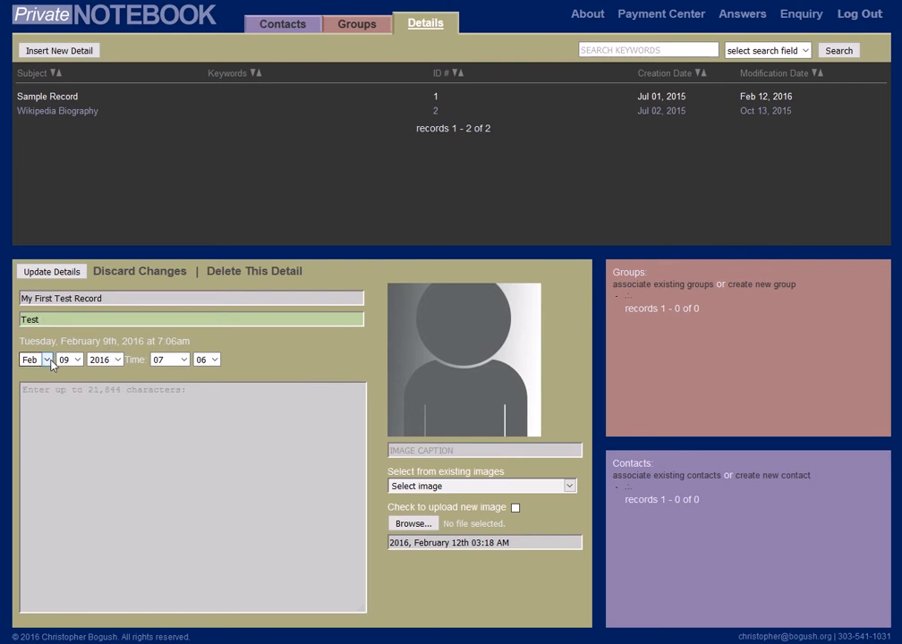
# Enter the note text "Meet with a friend for Coffee -" followed by the friend's name.
pyautogui.click(59, 392)
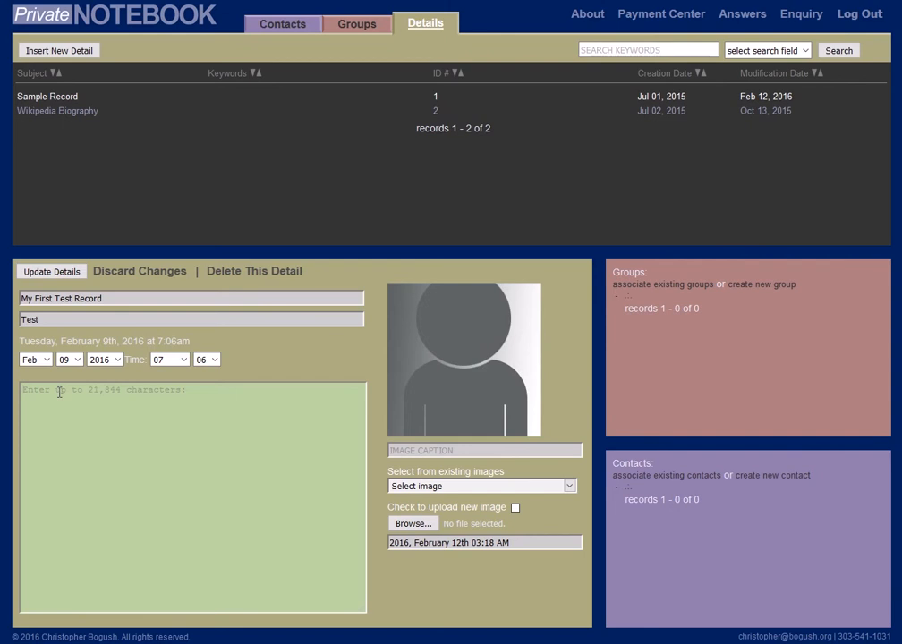
pyautogui.write('Mee')
pyautogui.write('t with a ')
pyautogui.write('freind')
pyautogui.write(' for')
pyautogui.press('BackSpace')
pyautogui.press('BackSpace')
pyautogui.press('BackSpace')
pyautogui.press('BackSpace')
pyautogui.press('BackSpace')
pyautogui.press('BackSpace')
pyautogui.press('BackSpace')
pyautogui.press('BackSpace')
pyautogui.write('iend for Coffie - Be')
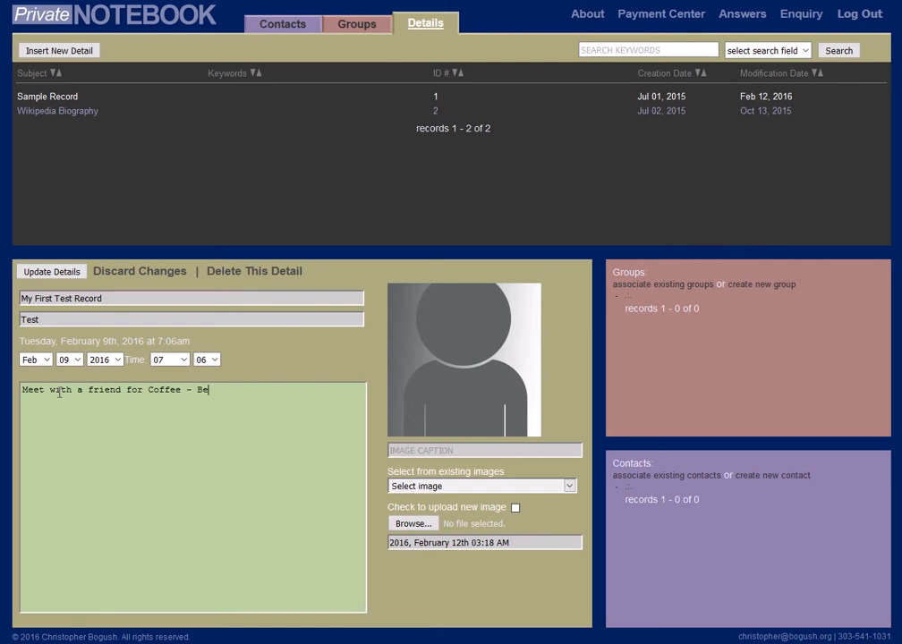
pyautogui.write('aver Cleaver')
# Set the record's date to March 1, 2016 and its time to 12:00am, and save the update.
pyautogui.click(45, 361)
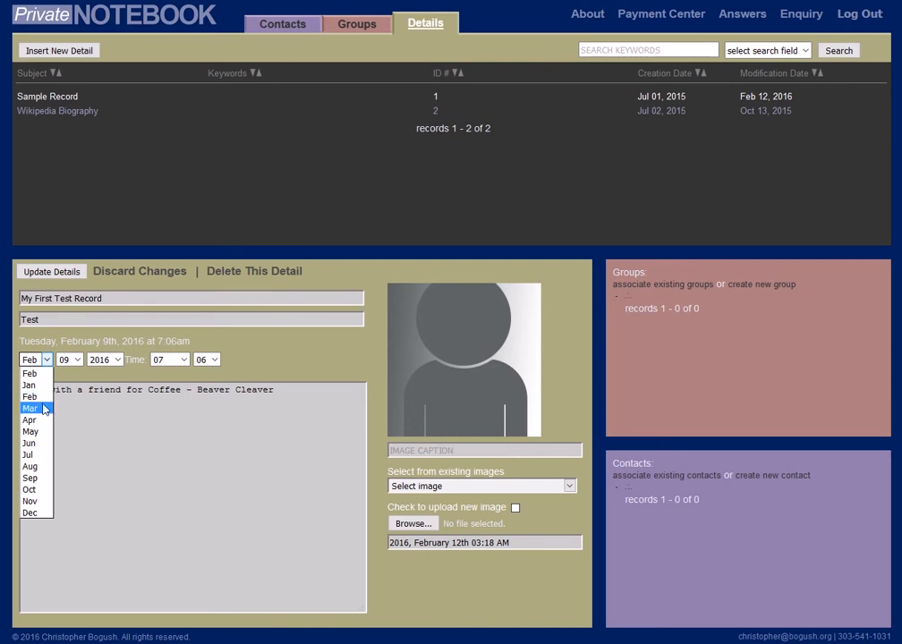
pyautogui.click(50, 408)
pyautogui.click(78, 360)
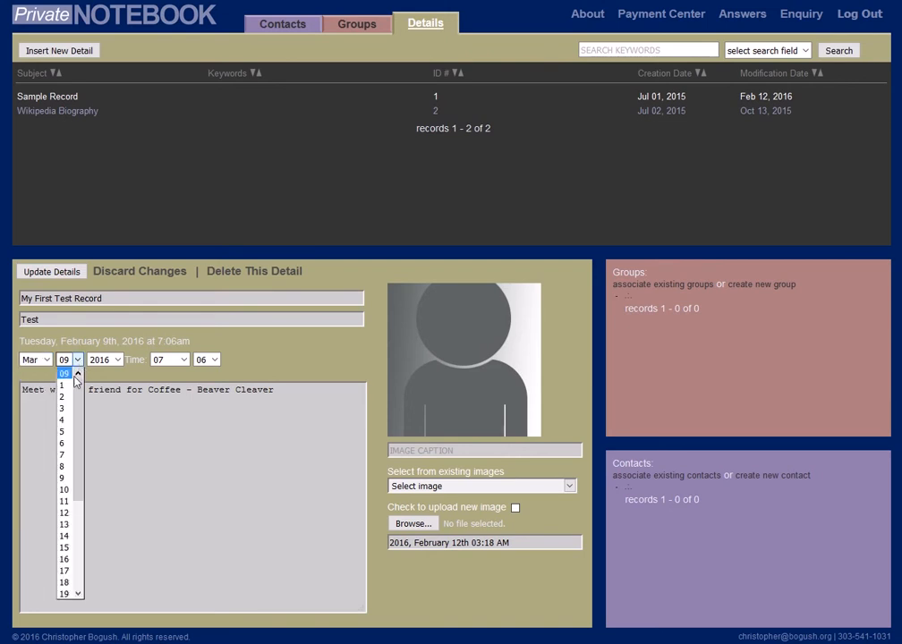
pyautogui.click(67, 378)
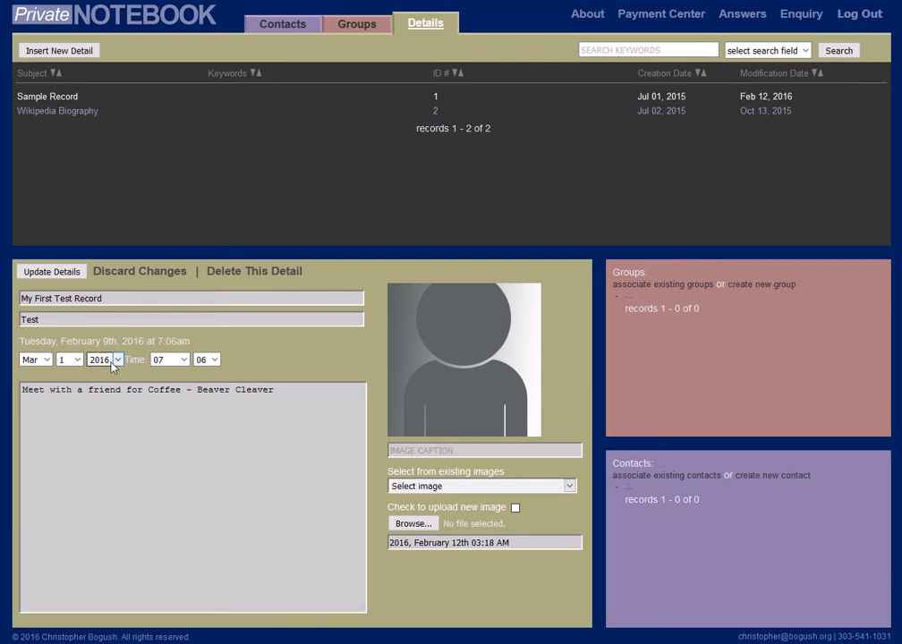
pyautogui.click(182, 359)
pyautogui.click(161, 382)
pyautogui.click(212, 359)
pyautogui.click(204, 374)
pyautogui.click(38, 273)
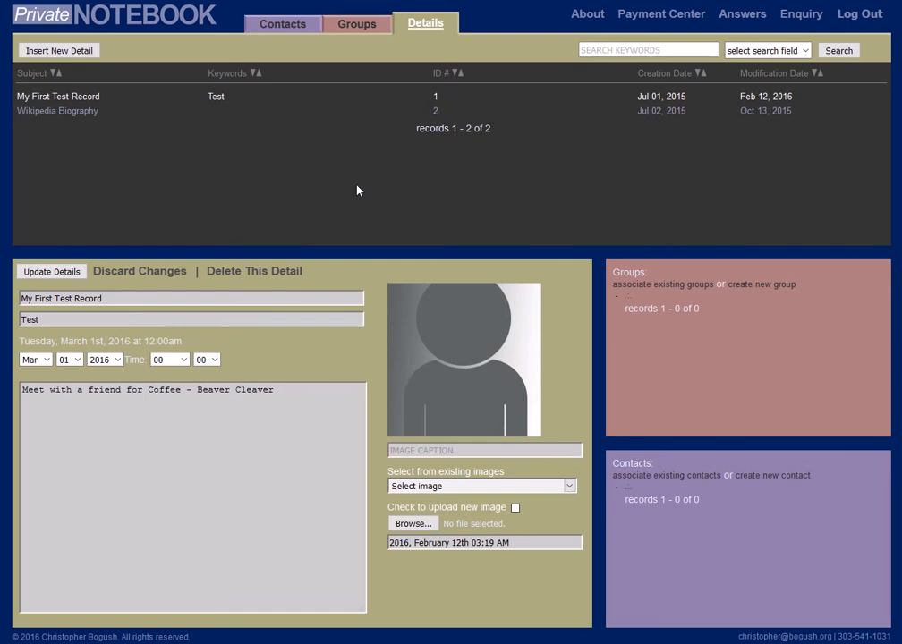
# Insert a new detail and name it "My Second Test Record".
pyautogui.click(58, 51)
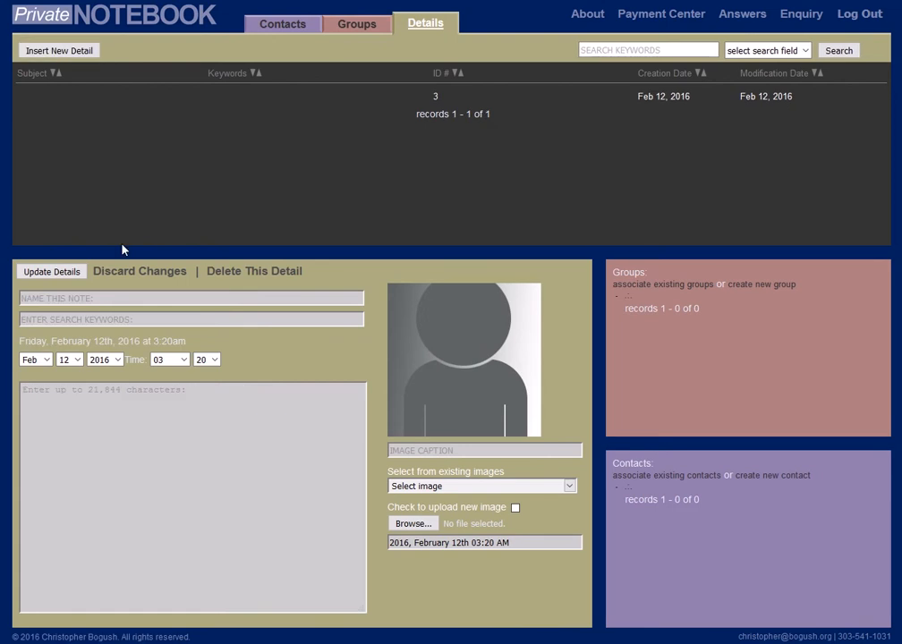
pyautogui.click(49, 298)
pyautogui.write('Te')
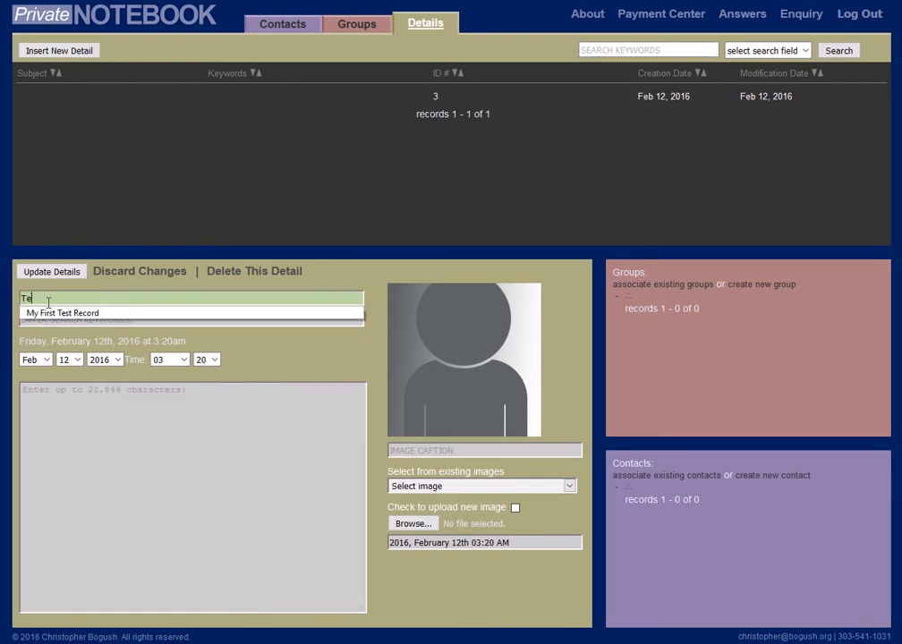
pyautogui.write('st')
pyautogui.click(56, 314)
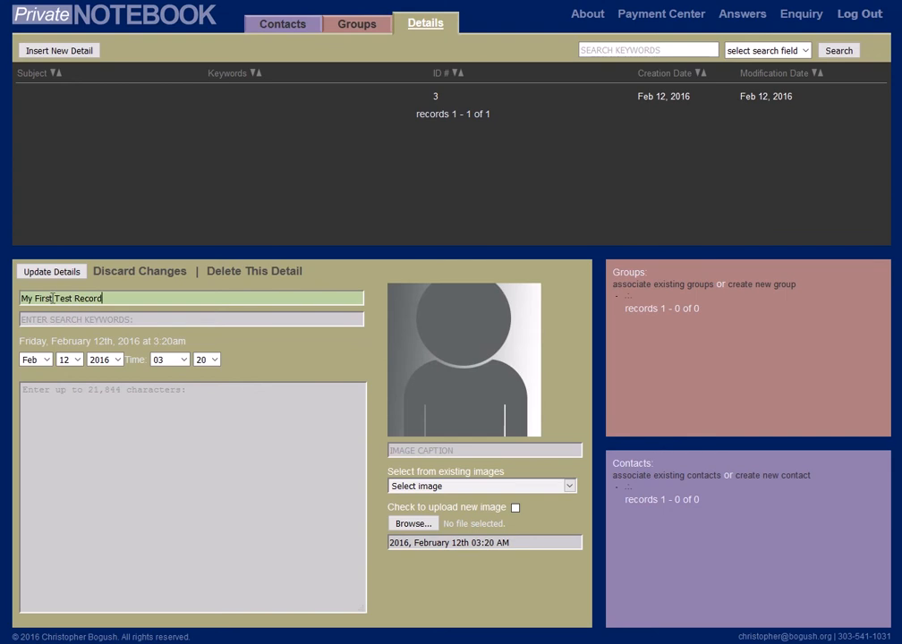
pyautogui.click(52, 298)
pyautogui.press('BackSpace')
pyautogui.press('BackSpace')
pyautogui.press('BackSpace')
pyautogui.press('BackSpace')
pyautogui.press('BackSpace')
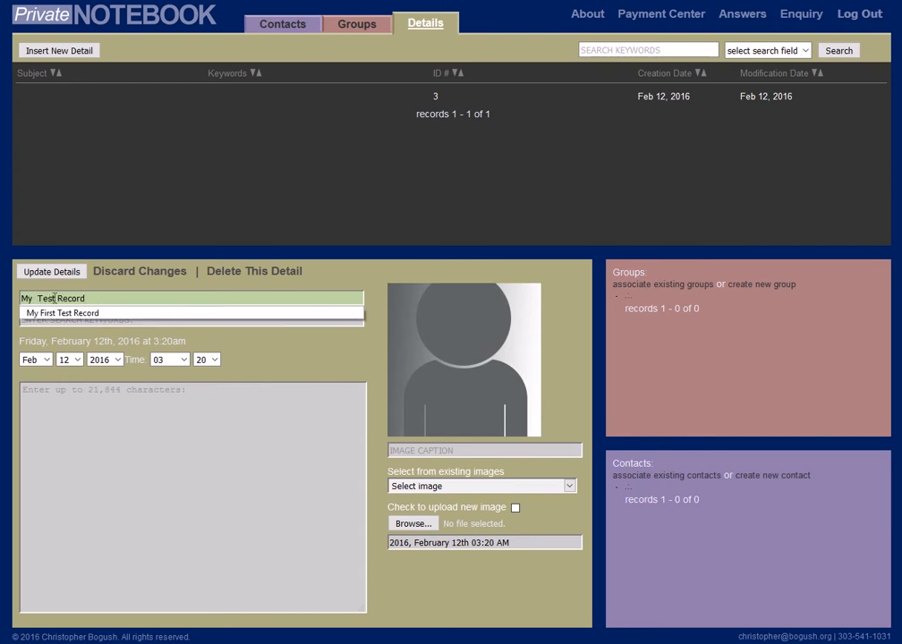
pyautogui.write('Second')
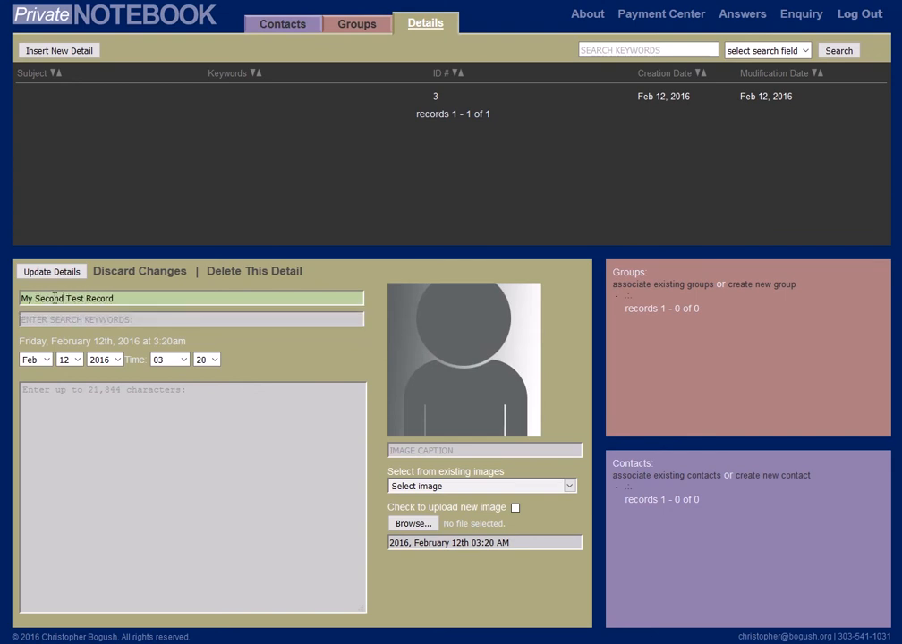
# Enter "Test" as the search keyword of My Second Test Record.
pyautogui.click(51, 318)
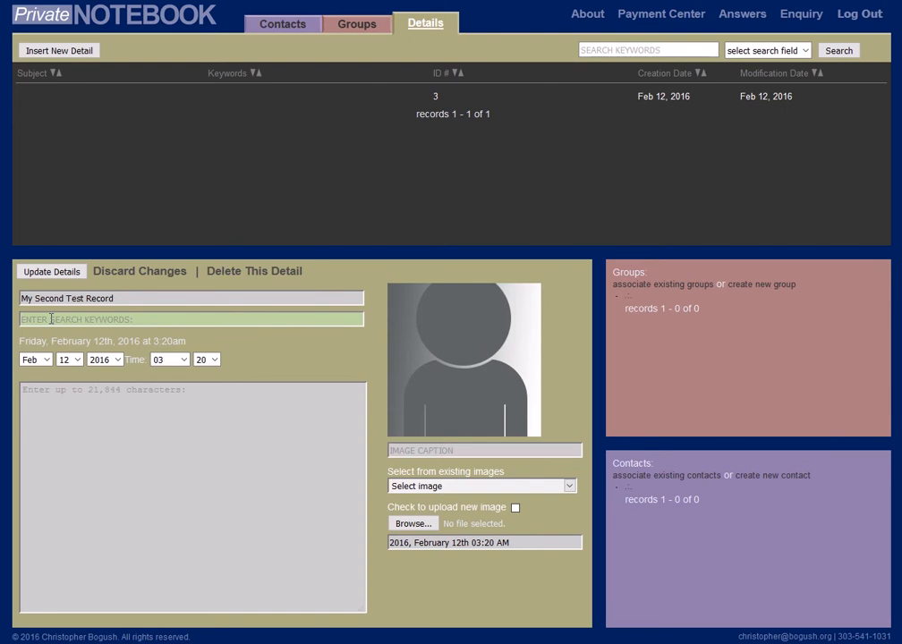
pyautogui.write('Test')
pyautogui.press('Down')
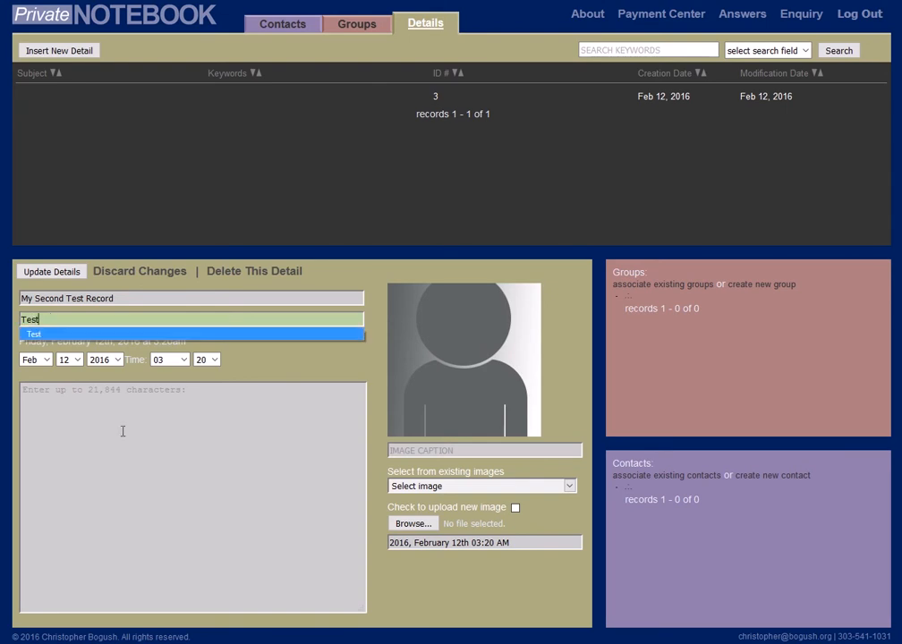
# Enter the note text "Another Test Record." in My Second Test Record and save the update.
pyautogui.click(103, 407)
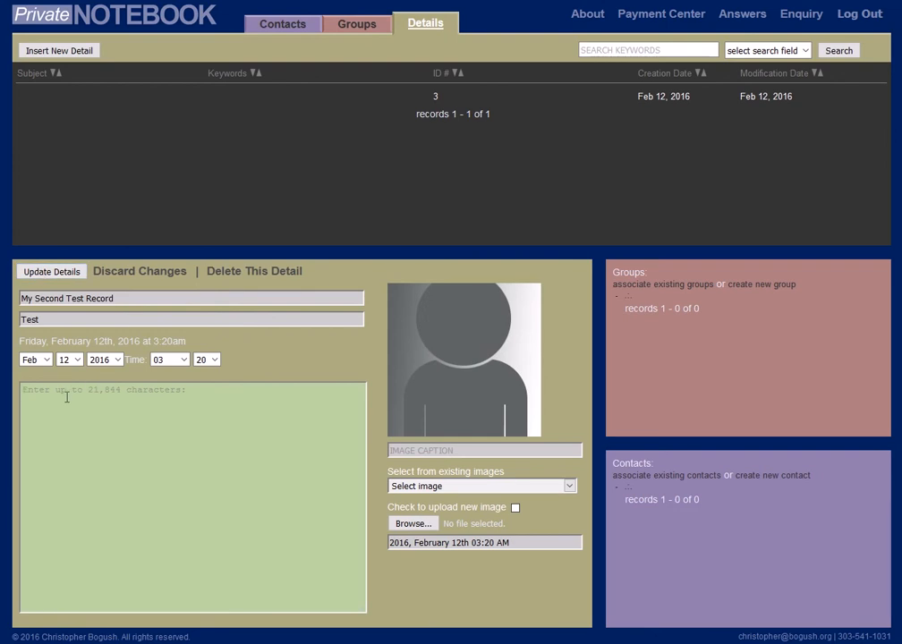
pyautogui.write('Another Test Record.')
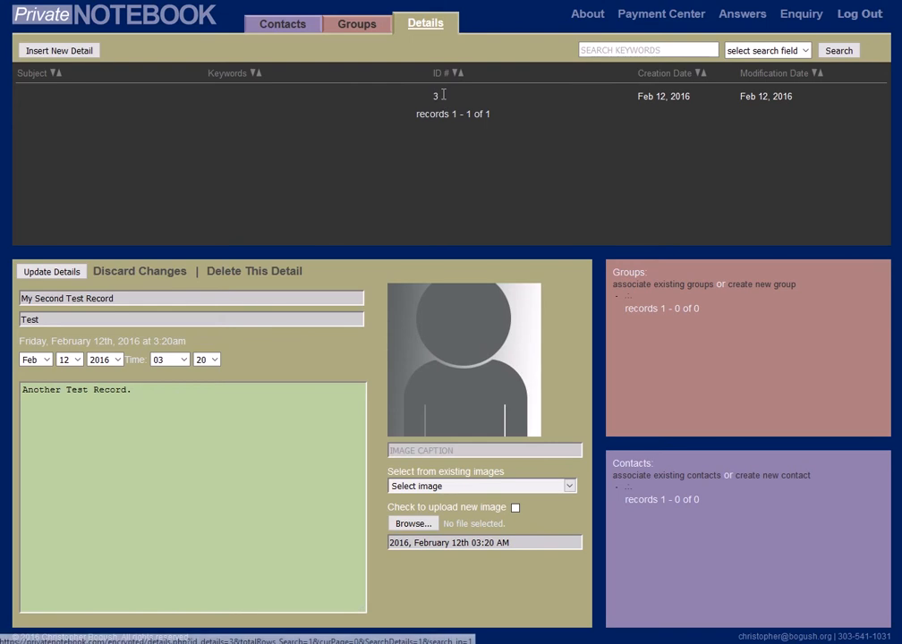
pyautogui.click(54, 272)
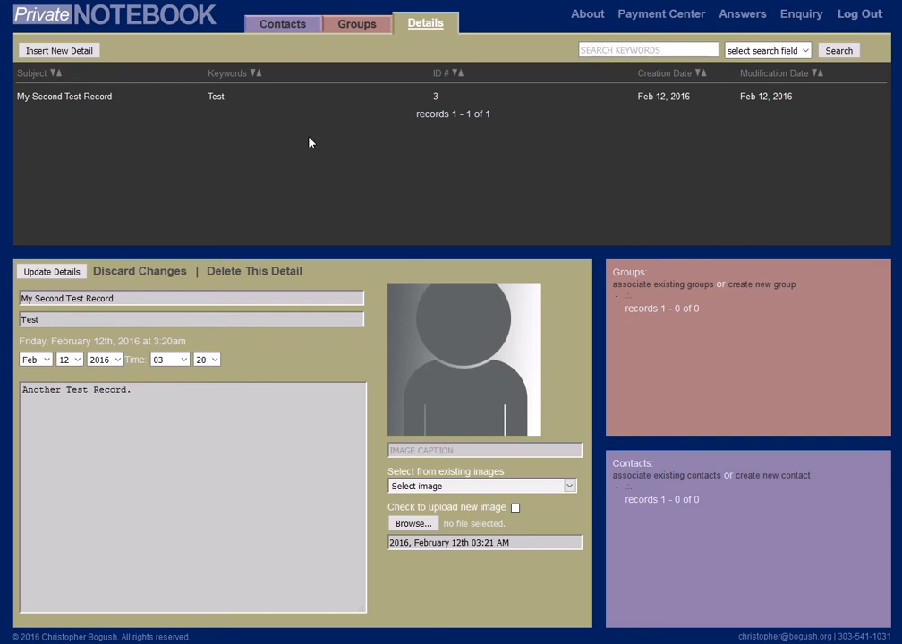
# Reopen My Second Test Record from the full details list and append "Review record in the future" to its note text.
pyautogui.click(417, 26)
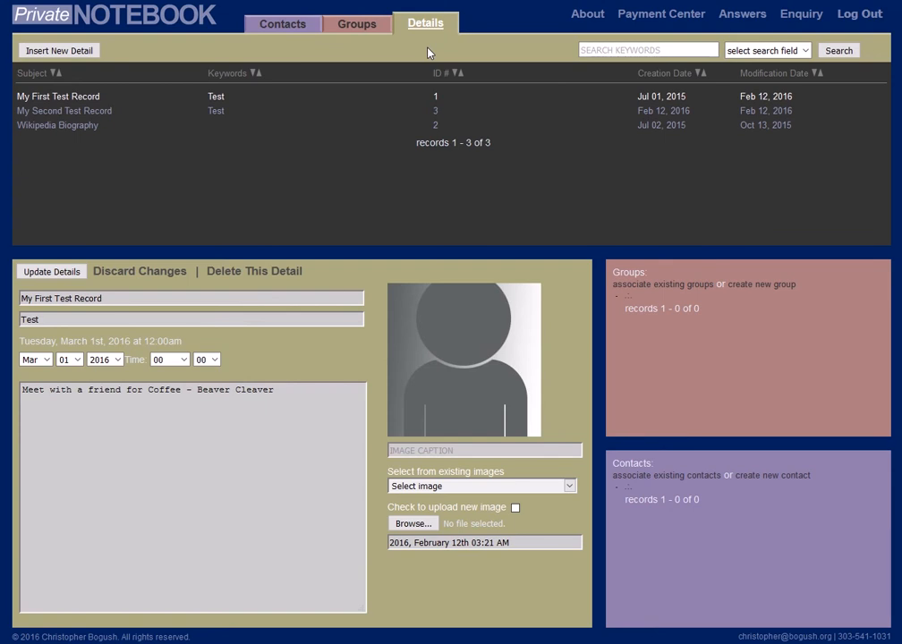
pyautogui.click(70, 112)
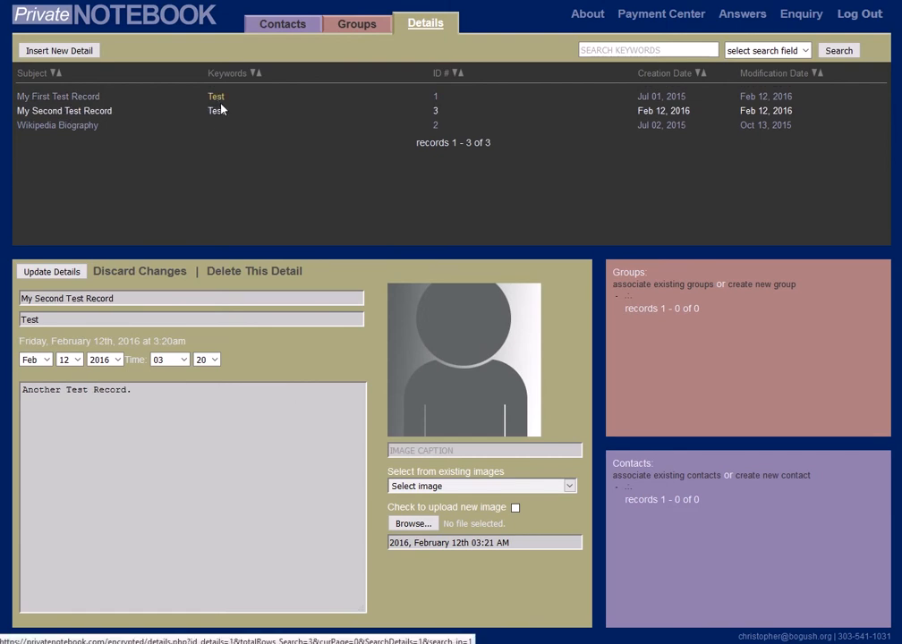
pyautogui.click(95, 398)
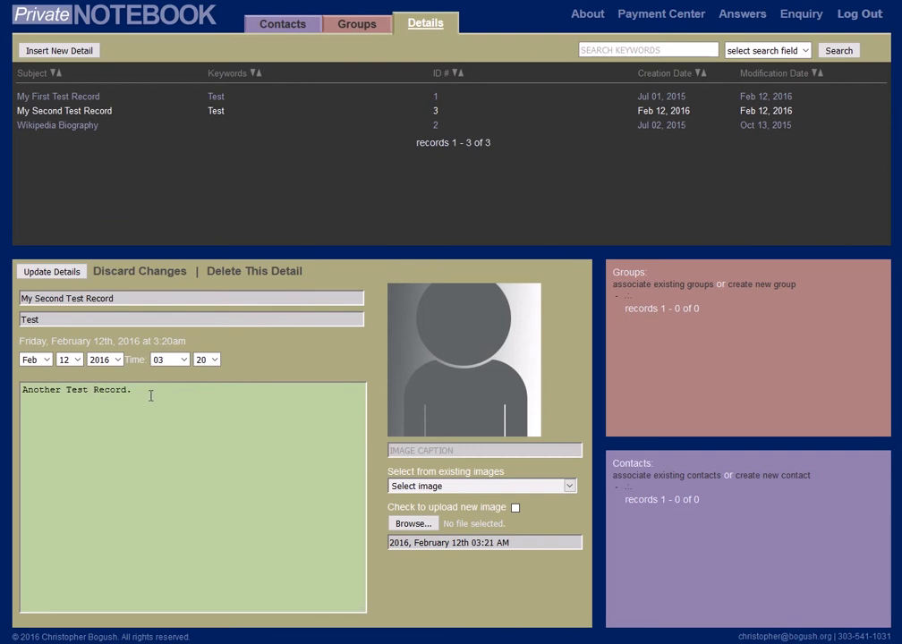
pyautogui.write('Review')
pyautogui.write(' tes')
pyautogui.press('BackSpace')
pyautogui.press('BackSpace')
pyautogui.press('BackSpace')
pyautogui.write('t Record.')
pyautogui.write('in the fur')
pyautogui.write('ure')
# Set My Second Test Record's date to March 2, 2016 and its time to 1:00pm, and save the update.
pyautogui.click(36, 359)
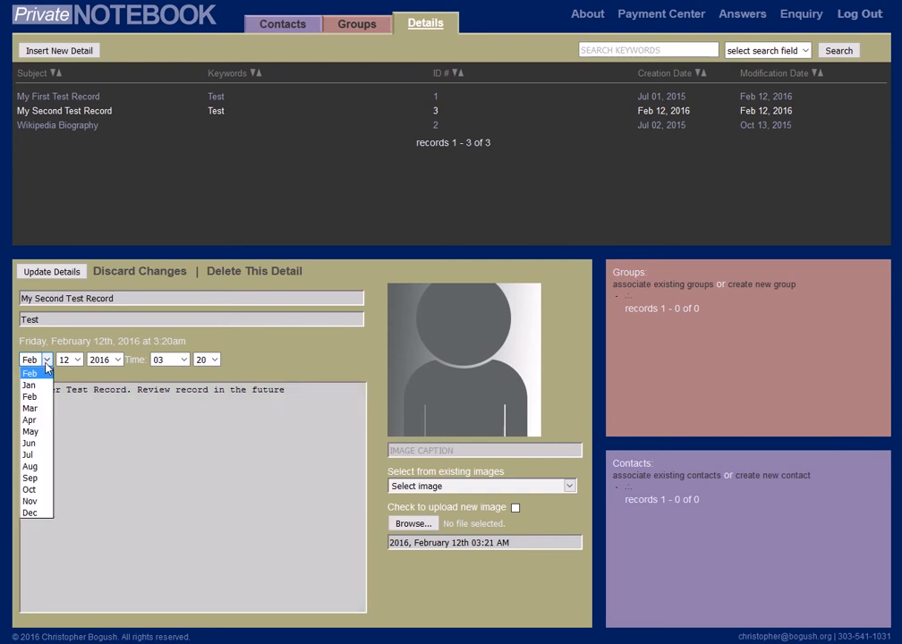
pyautogui.click(31, 409)
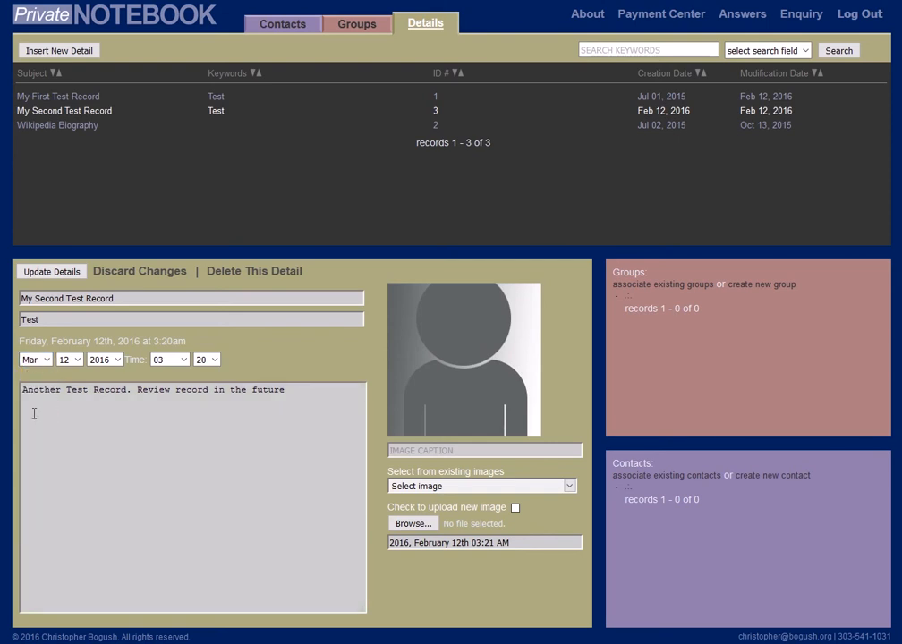
pyautogui.click(77, 360)
pyautogui.click(62, 397)
pyautogui.click(183, 360)
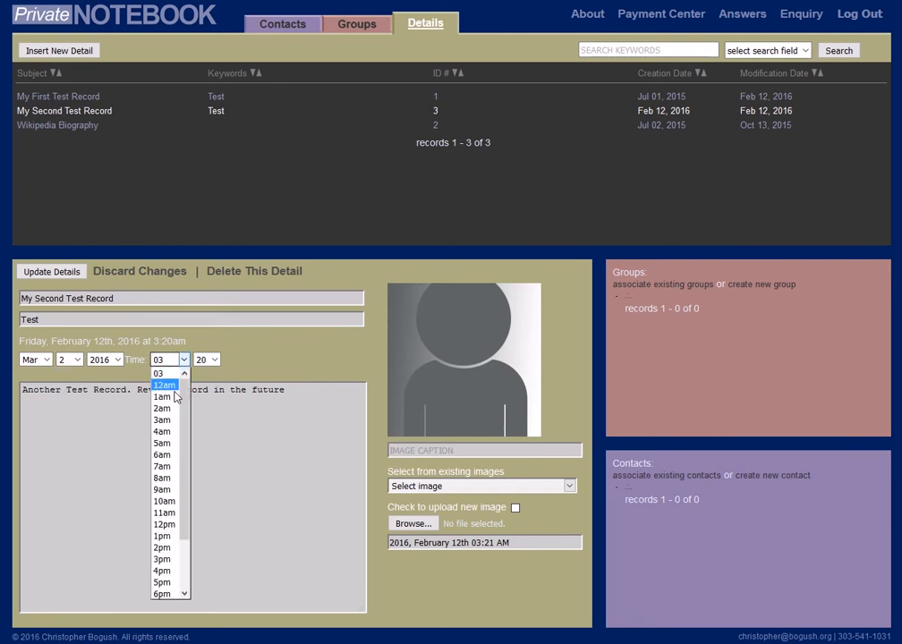
pyautogui.click(162, 536)
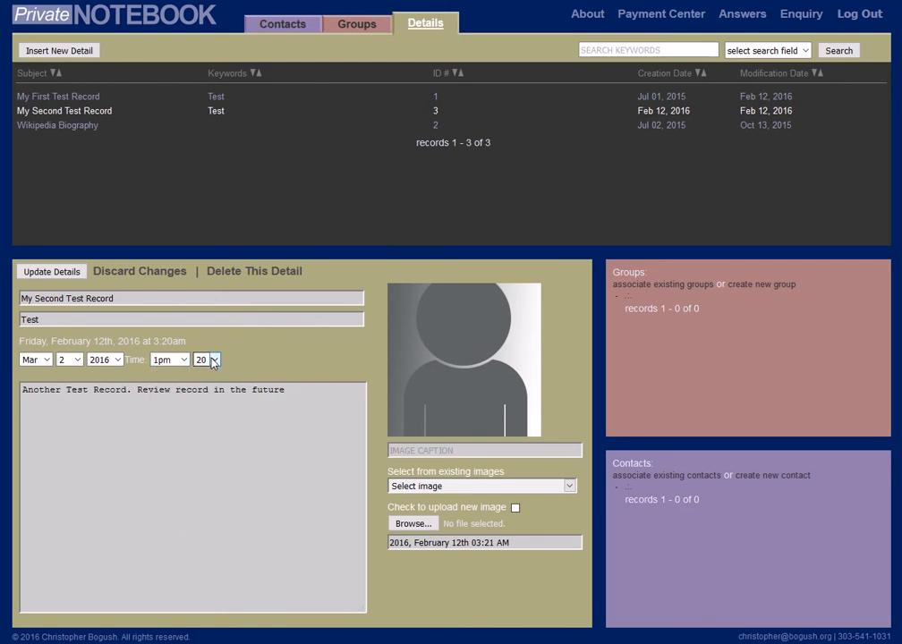
pyautogui.click(213, 360)
pyautogui.click(204, 372)
pyautogui.click(53, 277)
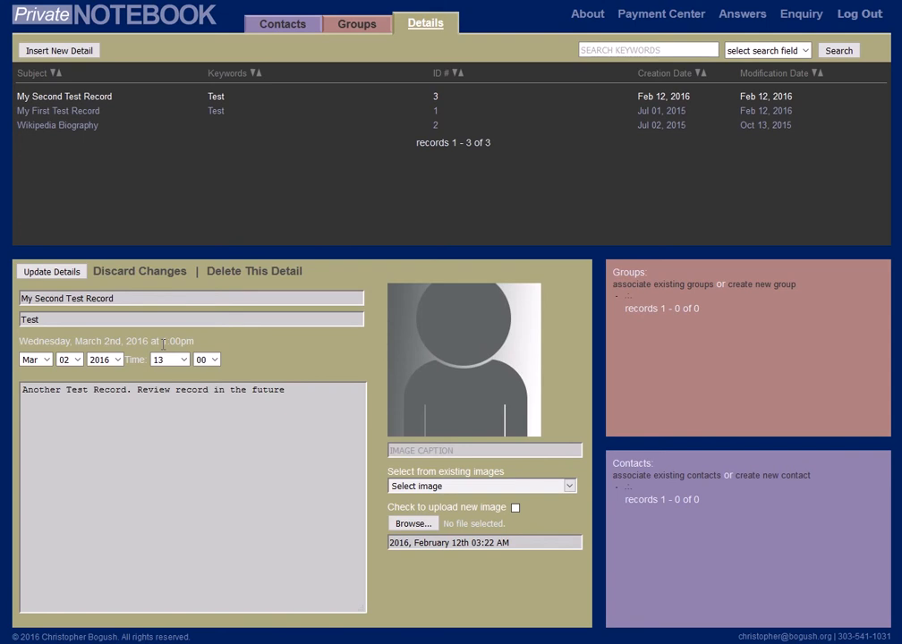
# Open My First Test Record, set its time to 12pm and save the update.
pyautogui.click(83, 114)
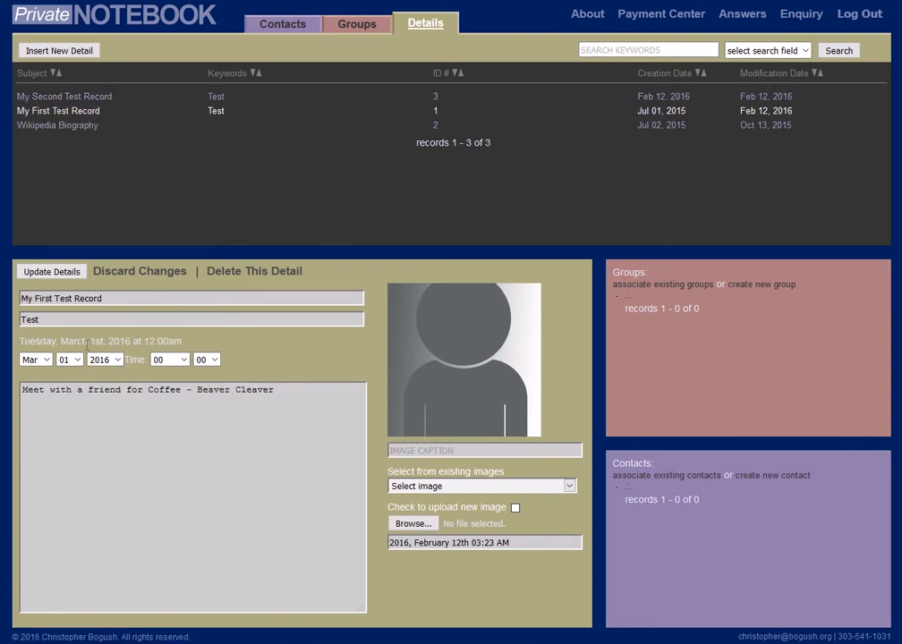
pyautogui.click(183, 359)
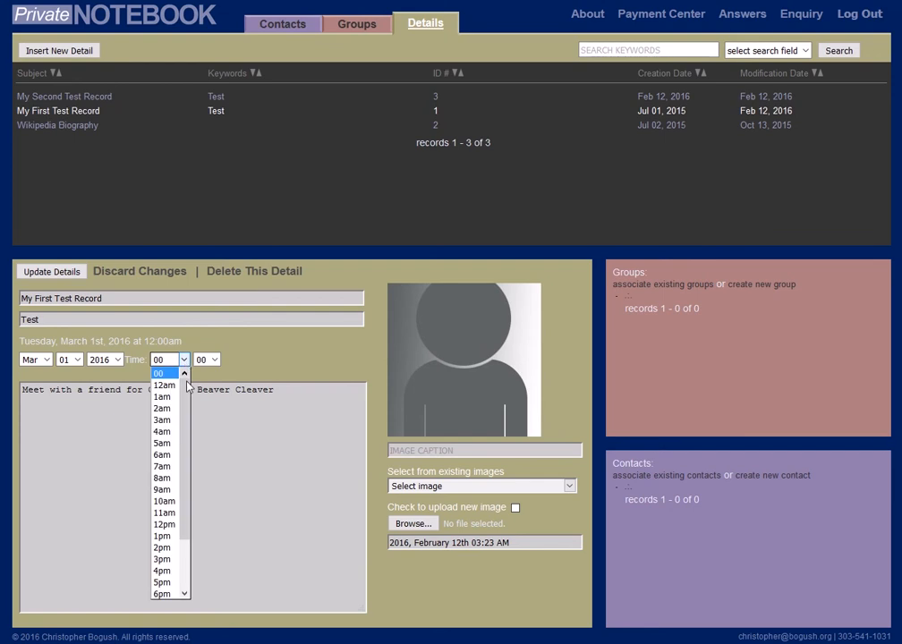
pyautogui.click(166, 525)
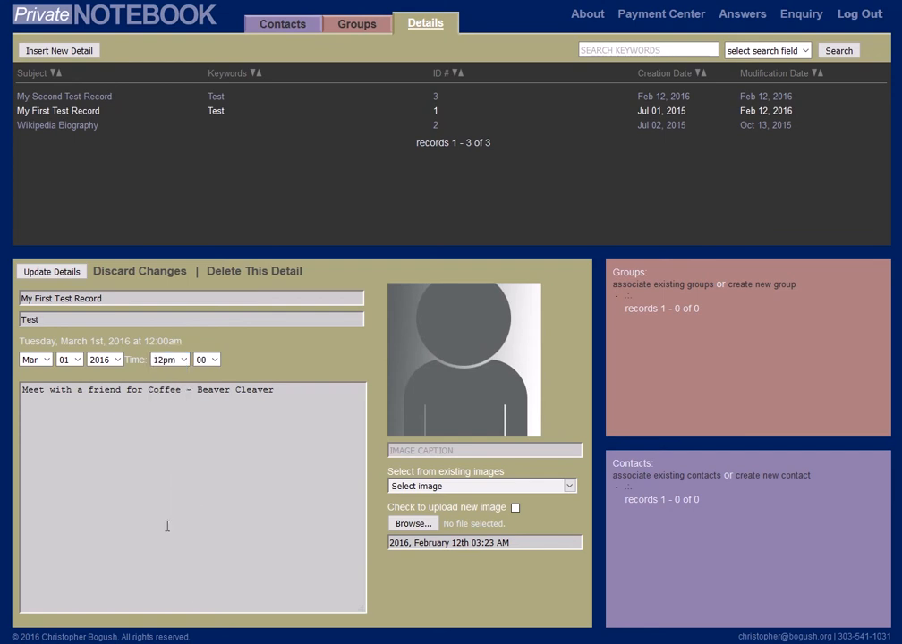
pyautogui.click(51, 271)
# Insert a new contact with the first name Donald and the last name Trump.
pyautogui.click(279, 26)
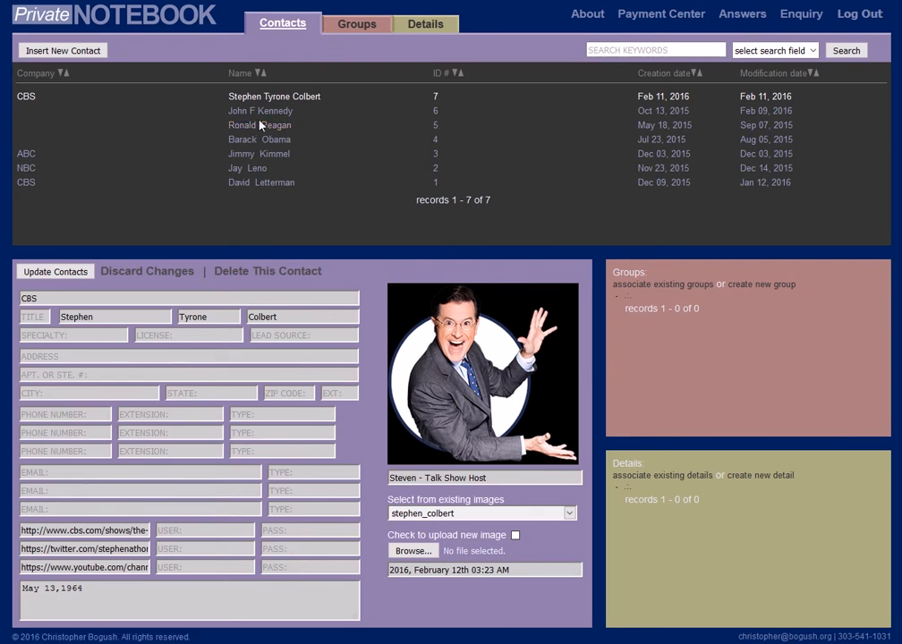
pyautogui.click(84, 51)
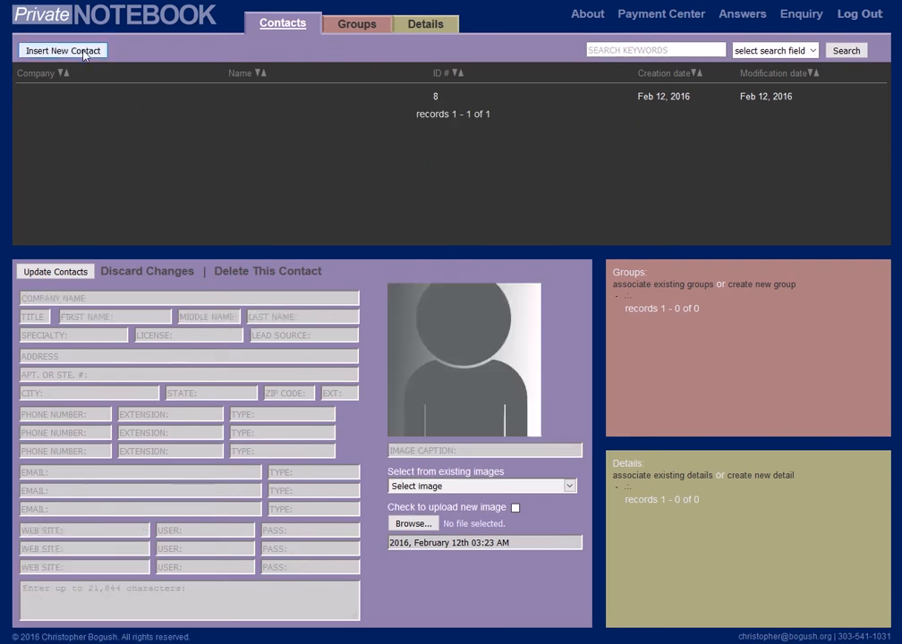
pyautogui.click(89, 318)
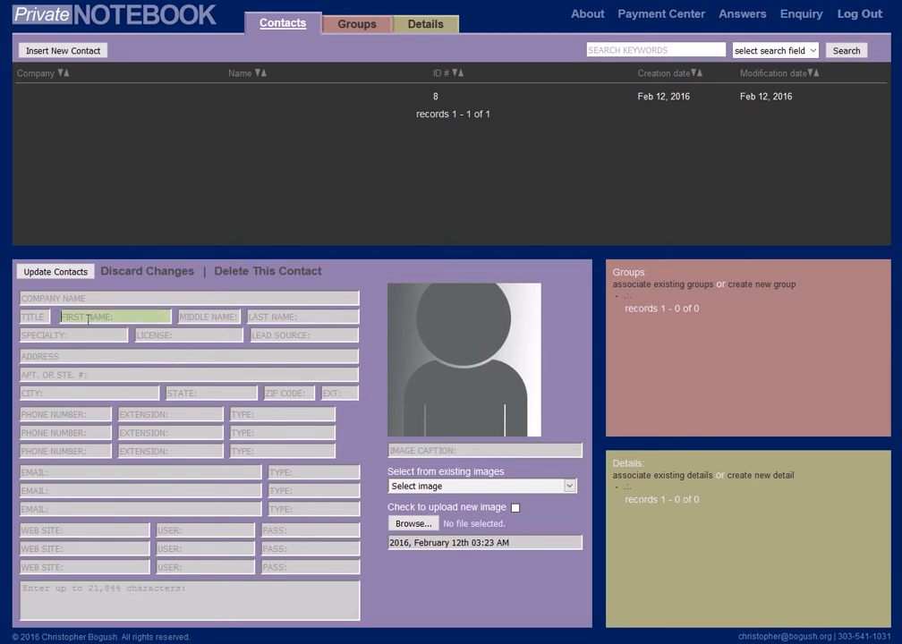
pyautogui.write('Donald')
pyautogui.press('Tab')
pyautogui.press('Tab')
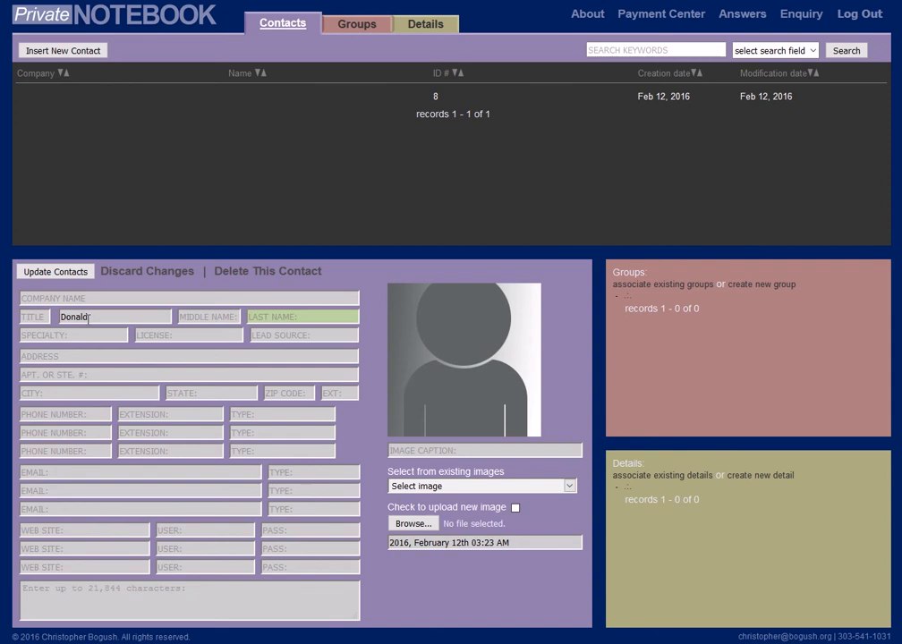
pyautogui.write('Trump')
# Consult the prepared text file on Trump and enter the street address in the new contact.
pyautogui.click(45, 643)
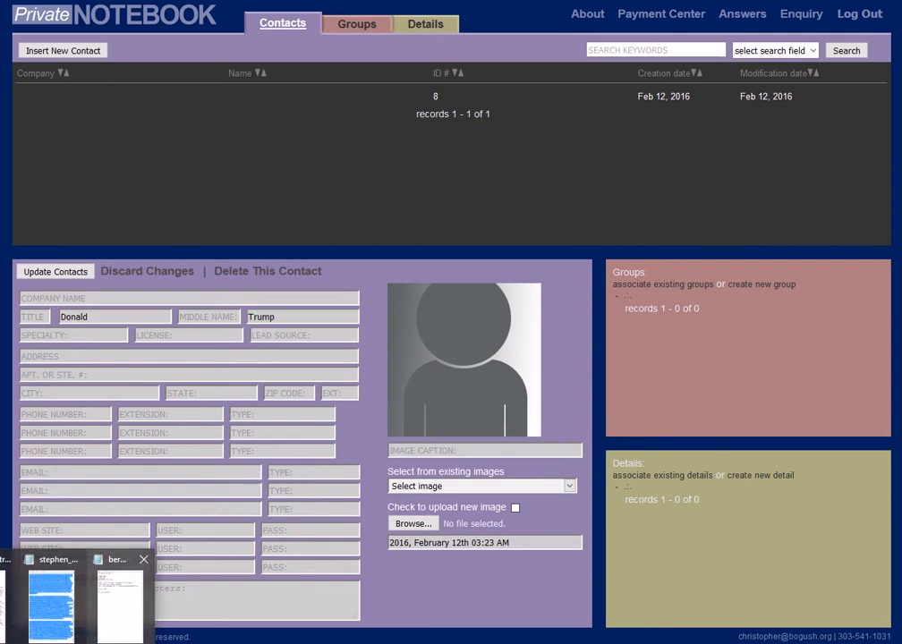
pyautogui.click(2, 608)
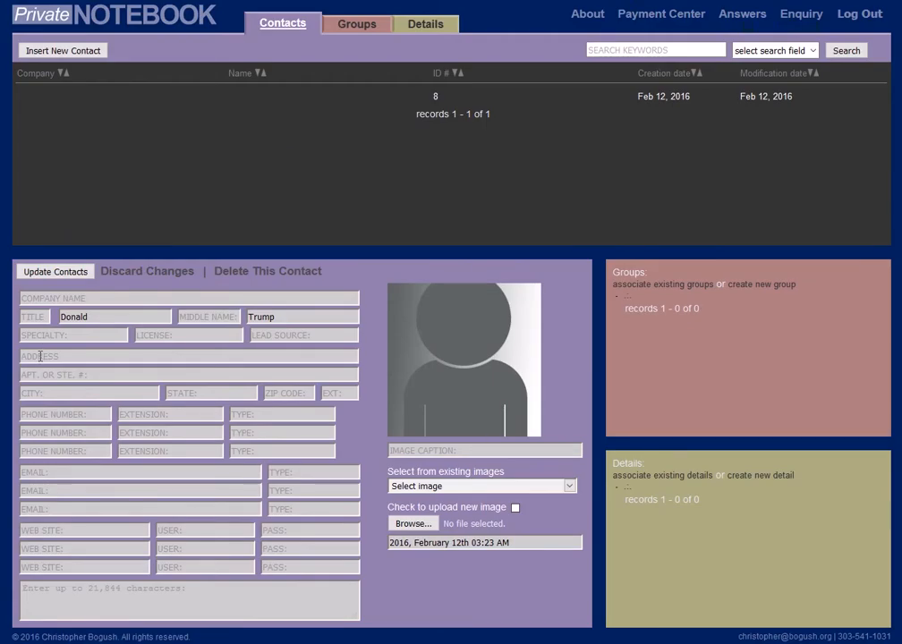
pyautogui.write('72')
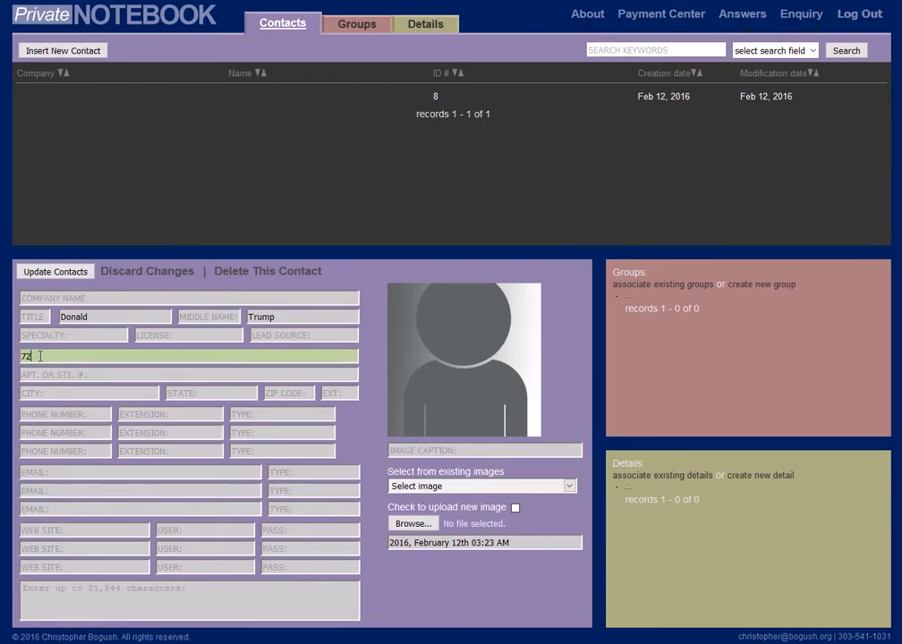
pyautogui.write('5 E')
pyautogui.write('ifth Ave')
pyautogui.press('Tab')
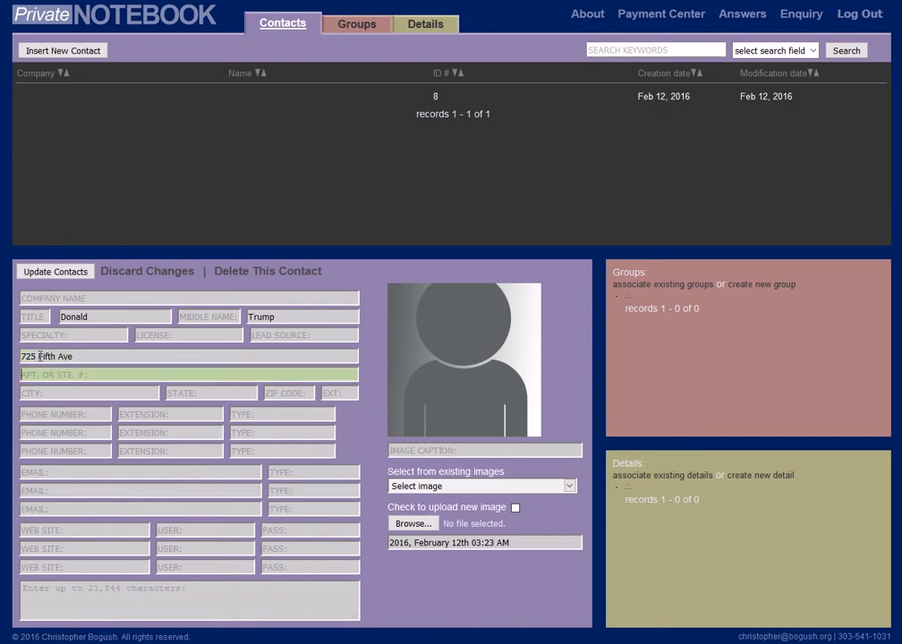
# Enter the new contact's city and state, leaving the apartment or suite number blank.
pyautogui.press('Tab')
pyautogui.write('Man')
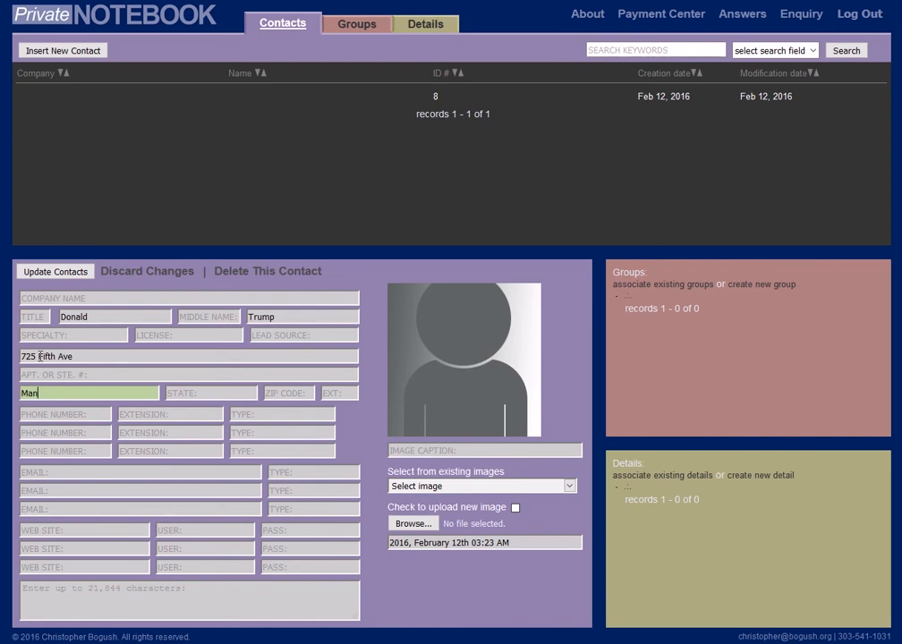
pyautogui.write('hattan')
pyautogui.press('Tab')
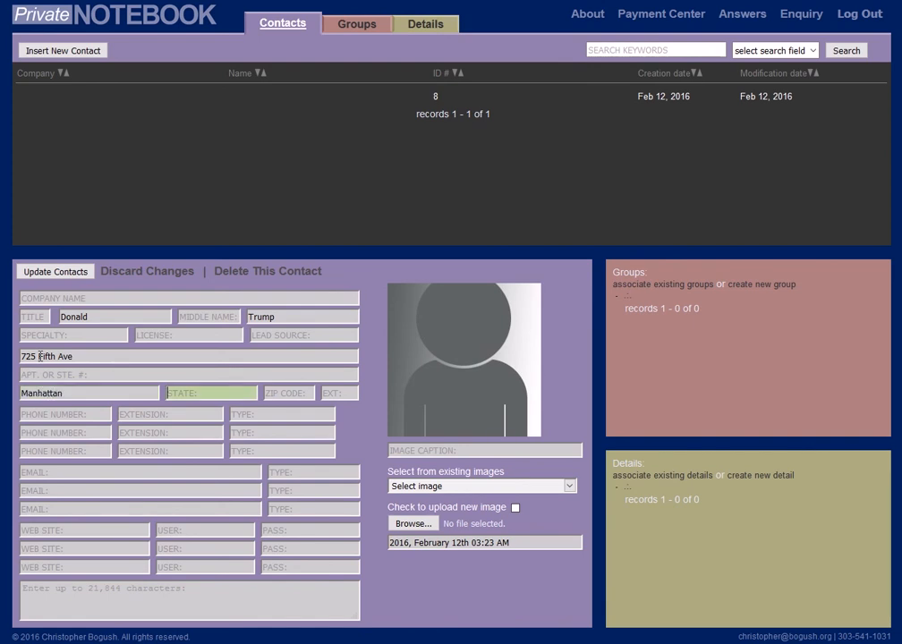
pyautogui.write('NY')
pyautogui.press('Tab')
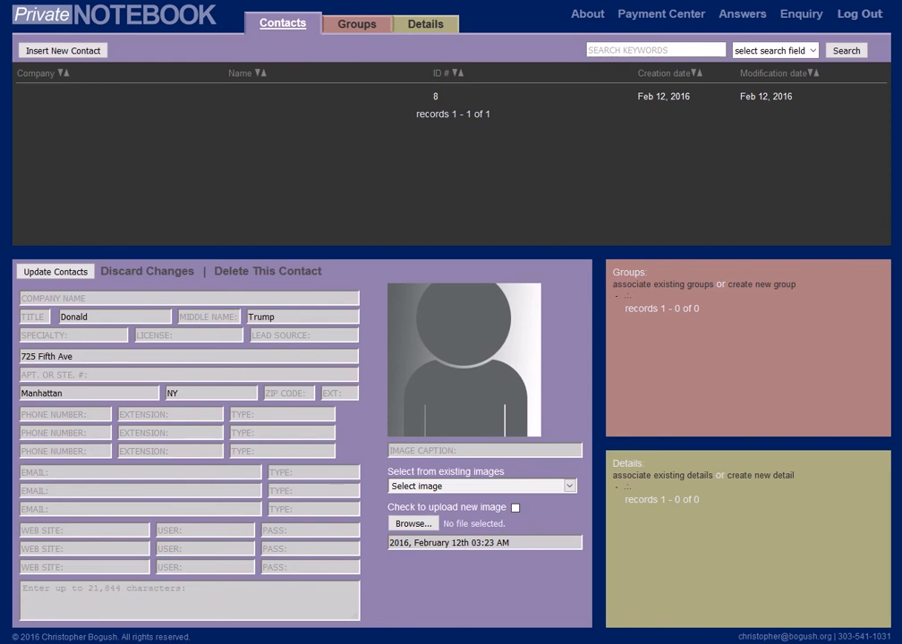
pyautogui.click(40, 533)
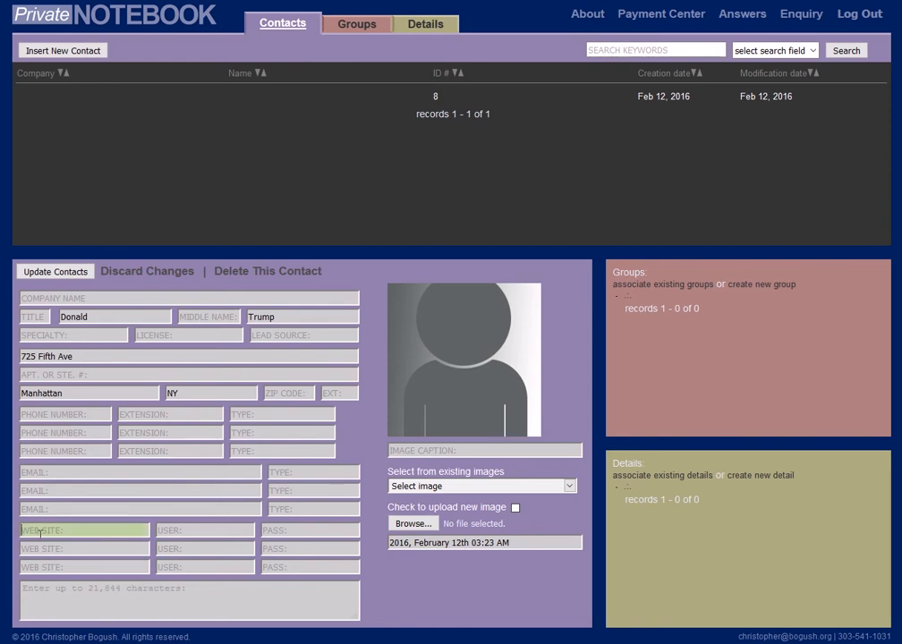
pyautogui.write('https://www.donaldjtrump.com/')
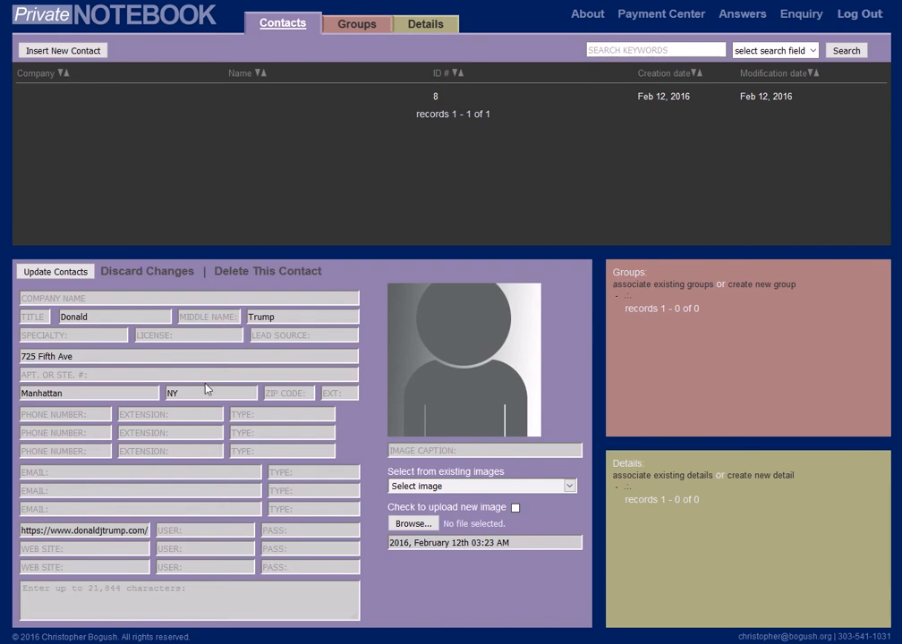
pyautogui.click(76, 550)
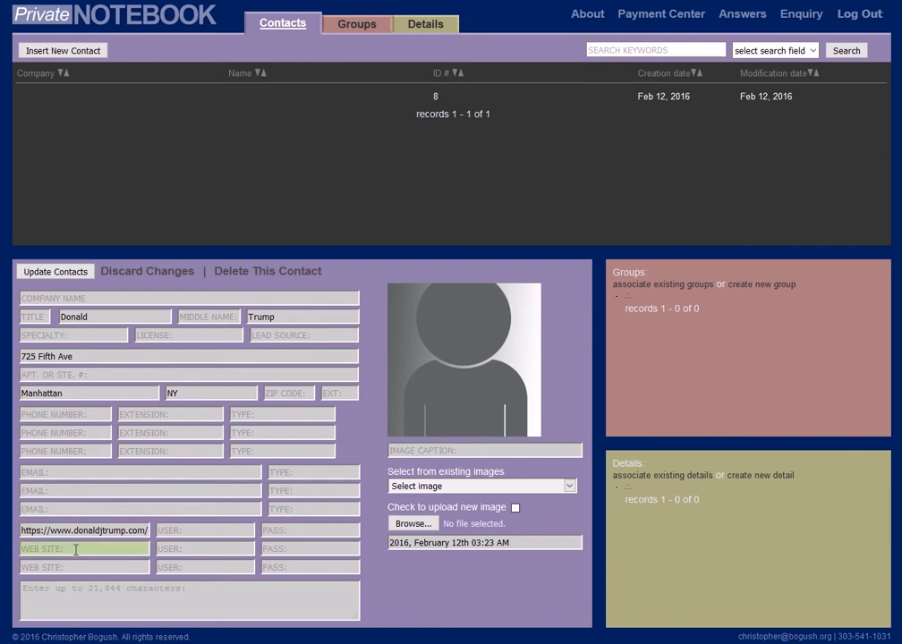
pyautogui.write('https://twitter.com/realDonaldTrump')
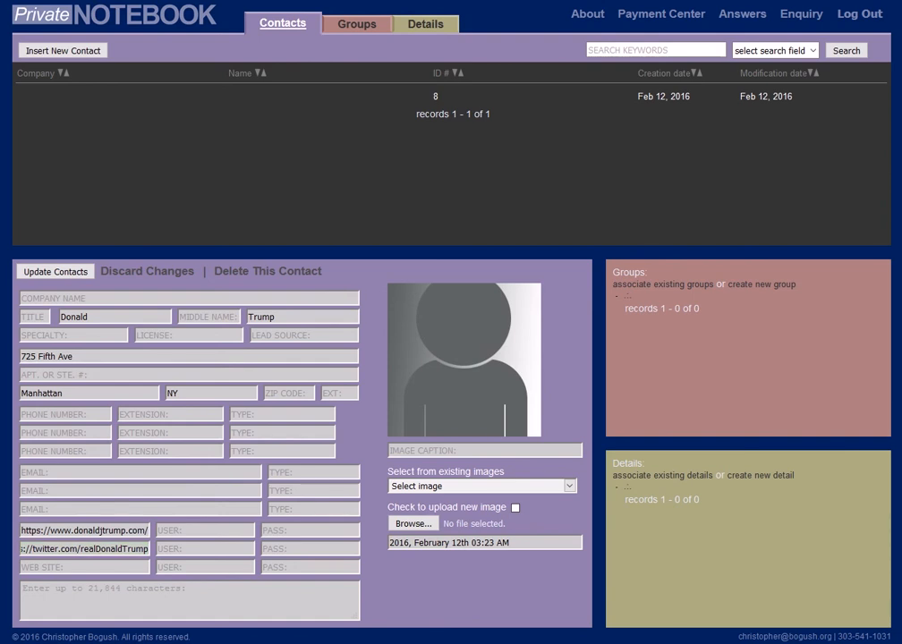
pyautogui.click(57, 567)
pyautogui.write('https://www.youtube.com/channel/UCAql2DyGU2un1Ei2nMYsqOA')
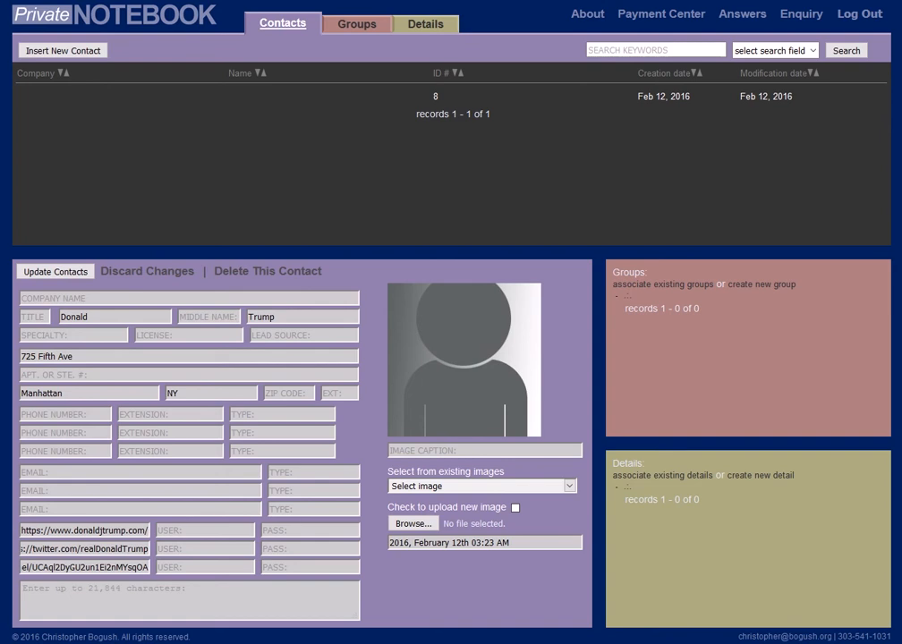
# Paste the date of birth into the contact's notes, enter the middle name John and save the contact.
pyautogui.click(46, 589)
pyautogui.write('June 14, 1946')
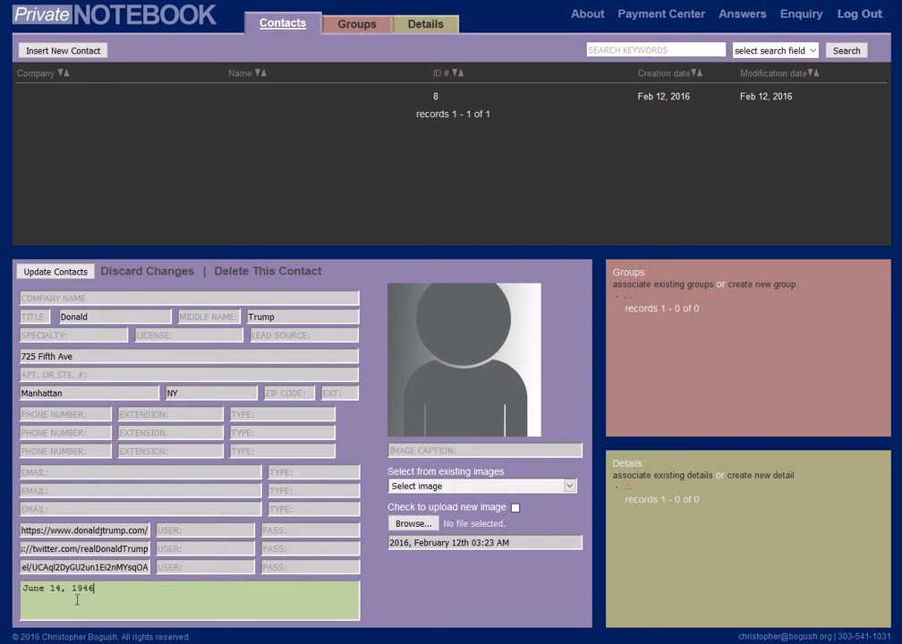
pyautogui.click(198, 318)
pyautogui.write('Jo')
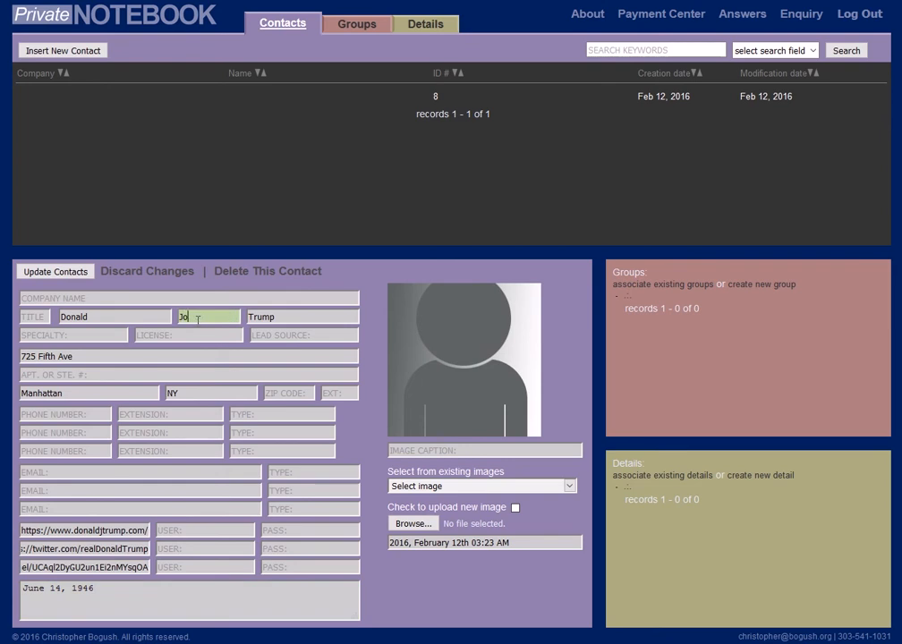
pyautogui.write('hn')
pyautogui.click(53, 277)
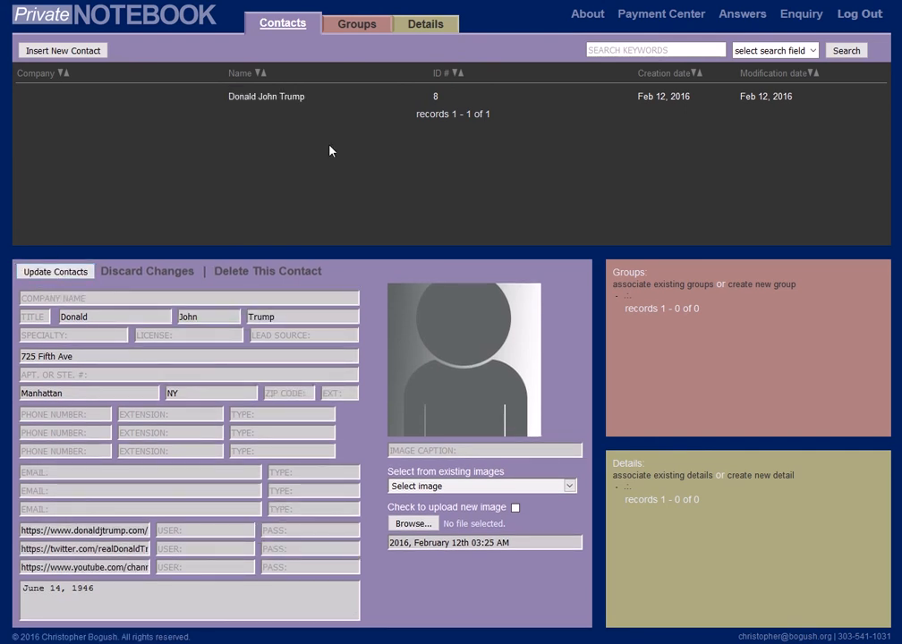
# List all contacts and search them for the keyword "trump".
pyautogui.click(285, 27)
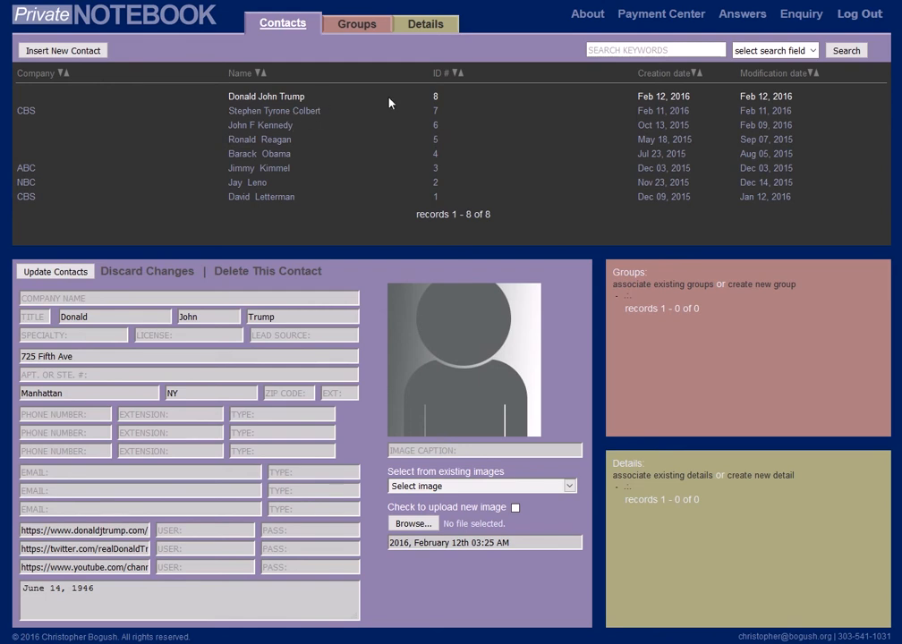
pyautogui.click(633, 51)
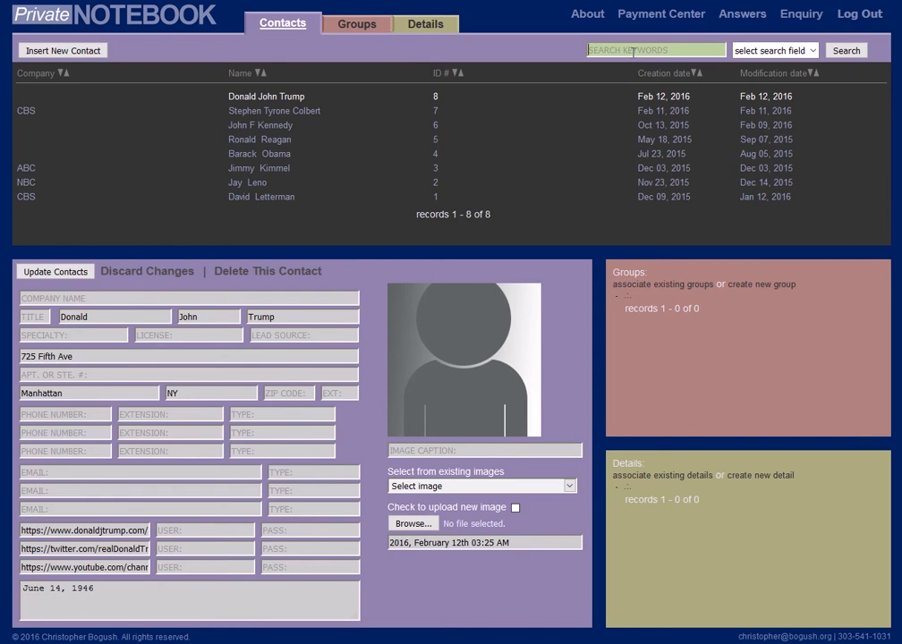
pyautogui.write('trump')
pyautogui.click(845, 51)
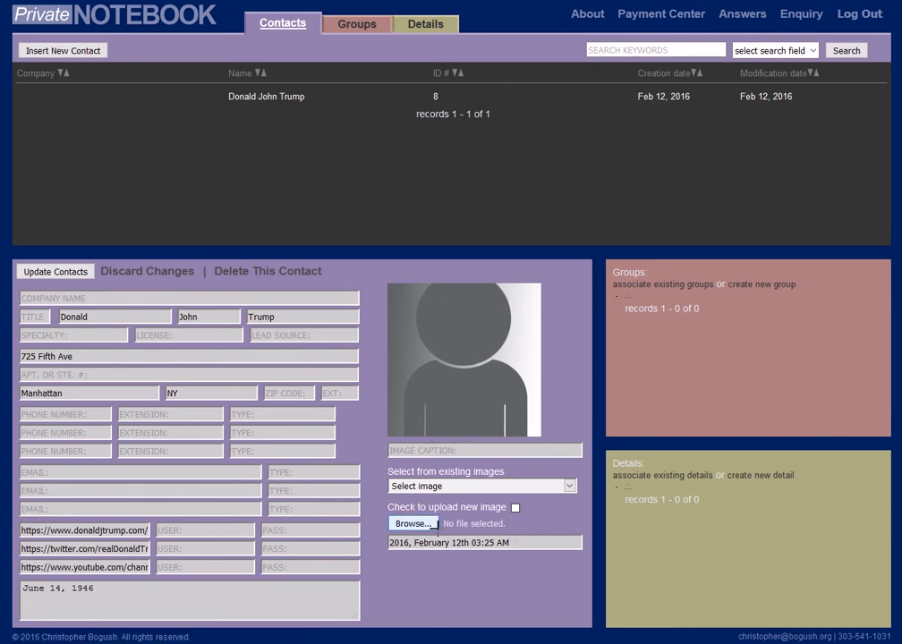
# Enable uploading a new image for the Donald John Trump contact and choose the file Donald_August_19_(cropped).jpg.
pyautogui.click(515, 508)
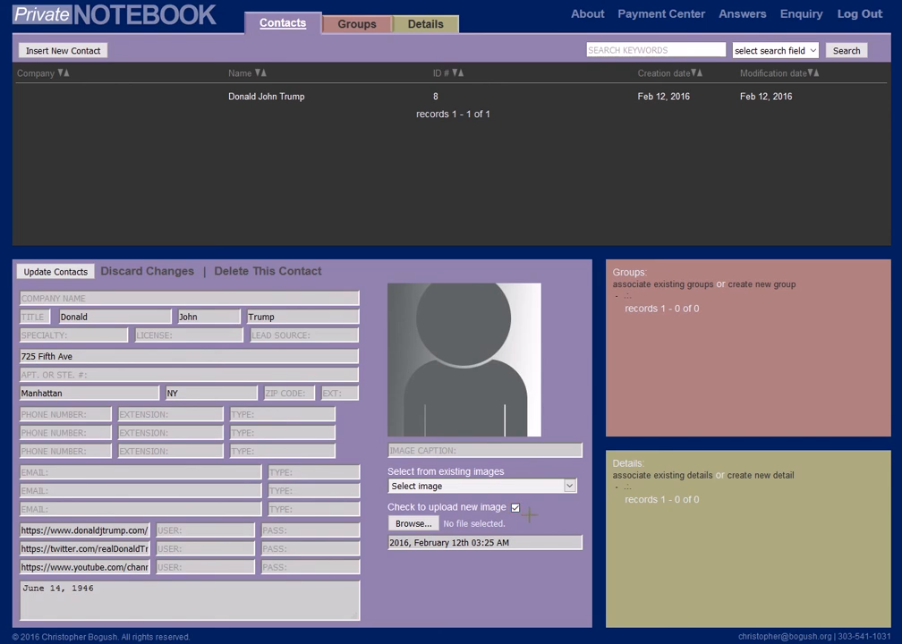
pyautogui.click(422, 524)
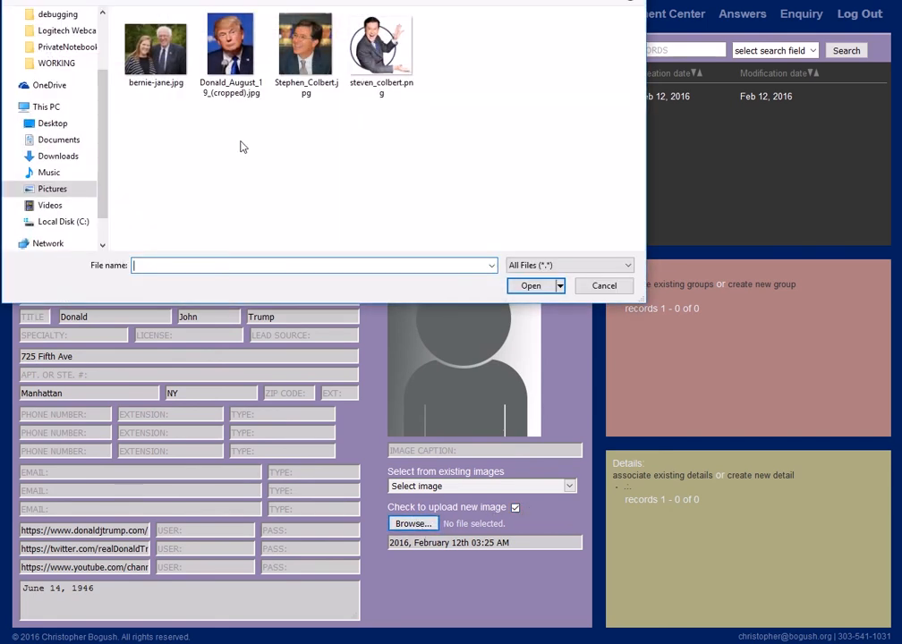
pyautogui.click(229, 55)
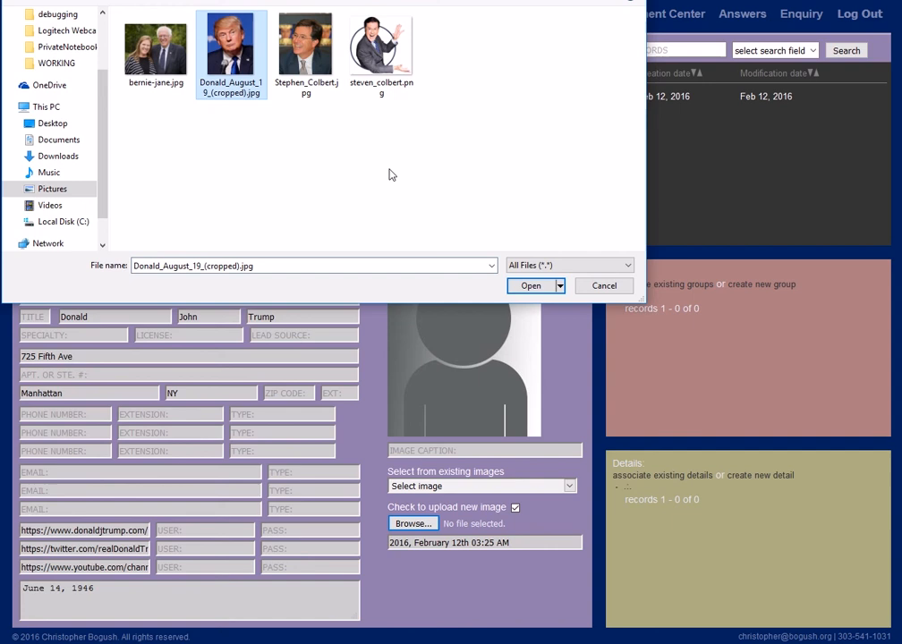
pyautogui.click(531, 286)
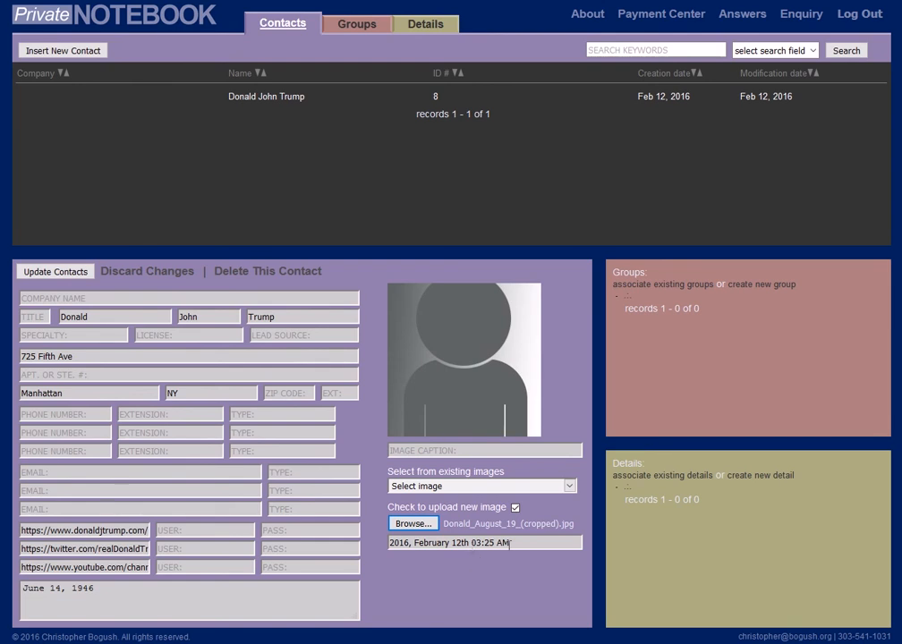
# Name the new image Donald_Trump_01 and update the contact to upload it.
pyautogui.moveTo(507, 543); pyautogui.dragTo(344, 551)
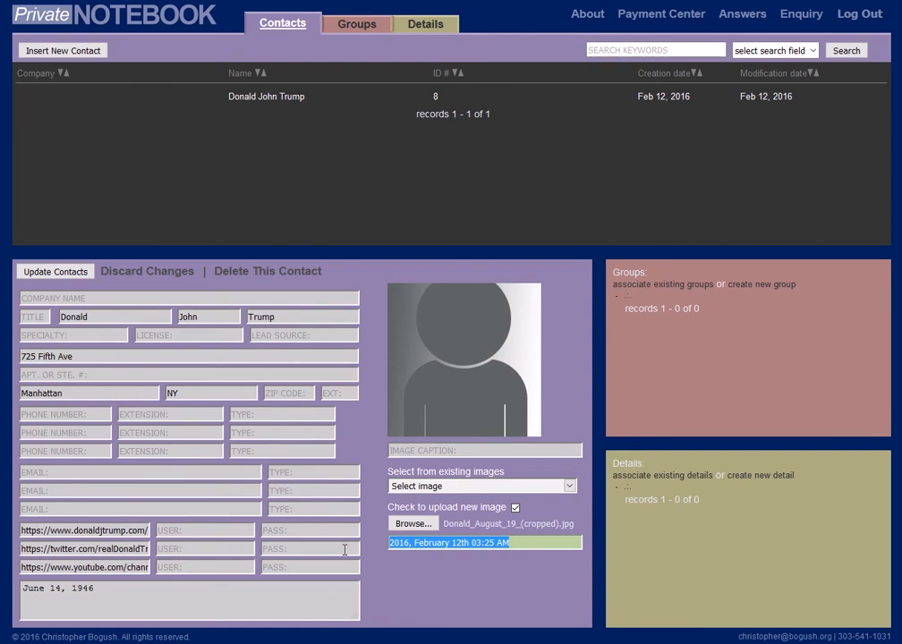
pyautogui.write('Do')
pyautogui.press('BackSpace')
pyautogui.press('BackSpace')
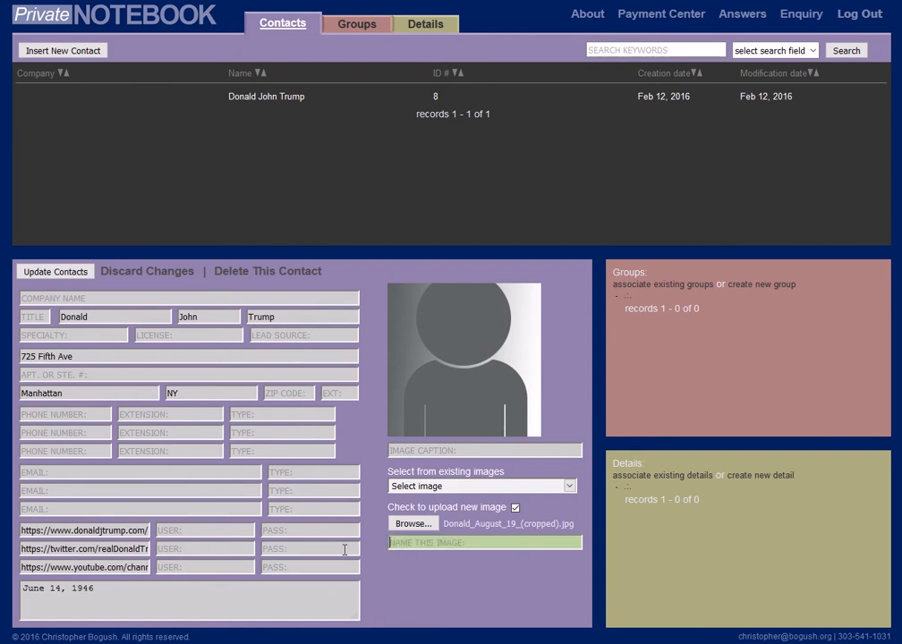
pyautogui.write('Donald_Trump_01')
pyautogui.click(34, 272)
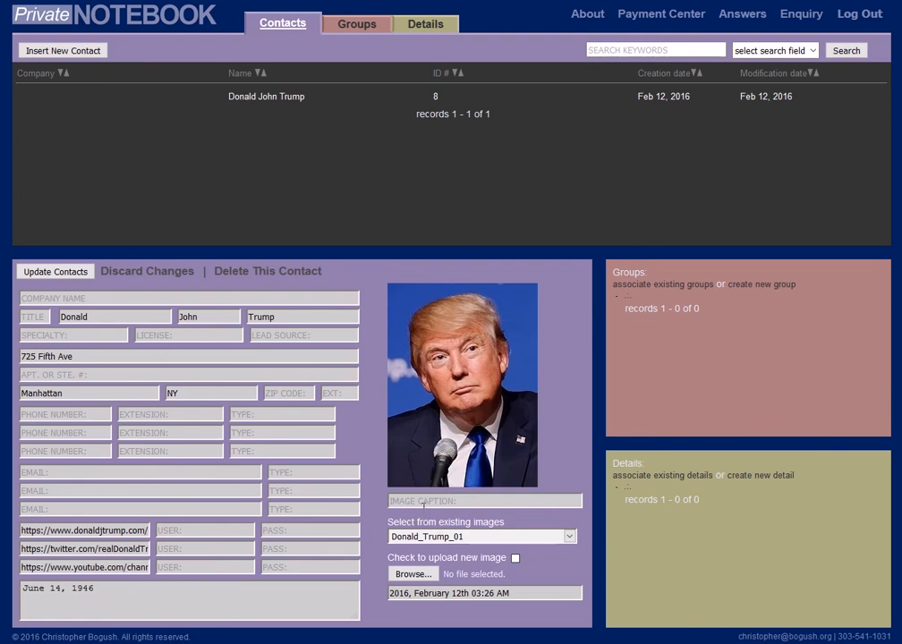
# Add the image caption "The Donald" and save the contact.
pyautogui.click(422, 500)
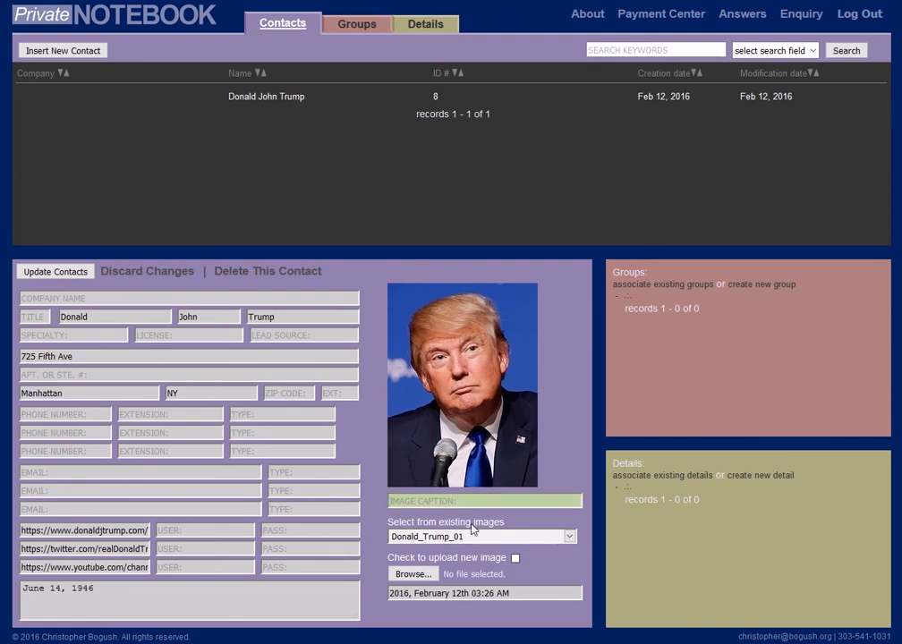
pyautogui.write('The Donald')
pyautogui.click(61, 273)
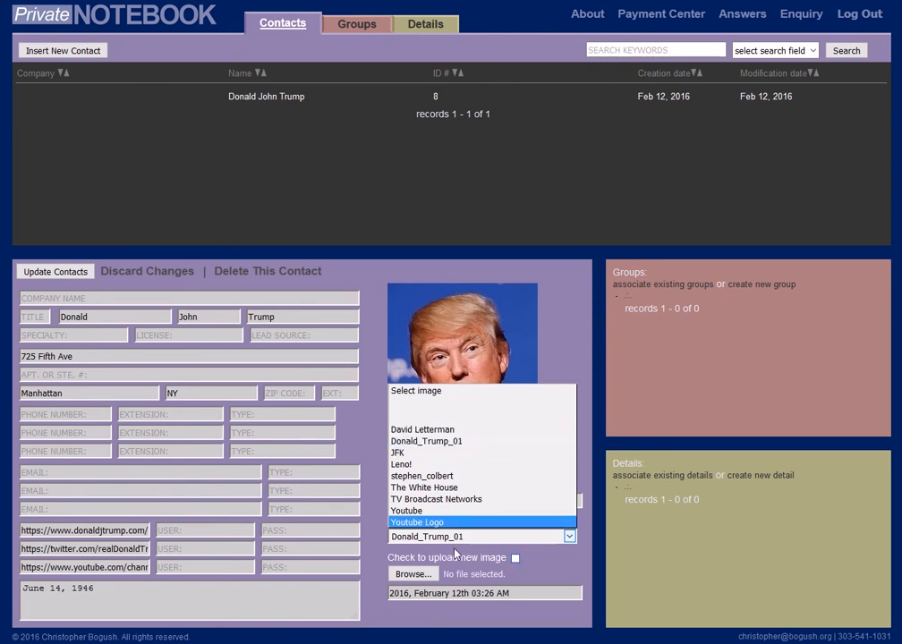
# Switch the contact's picture to the existing image The White House and save, and change it back to Donald_Trump_01.
pyautogui.click(369, 549)
pyautogui.click(520, 536)
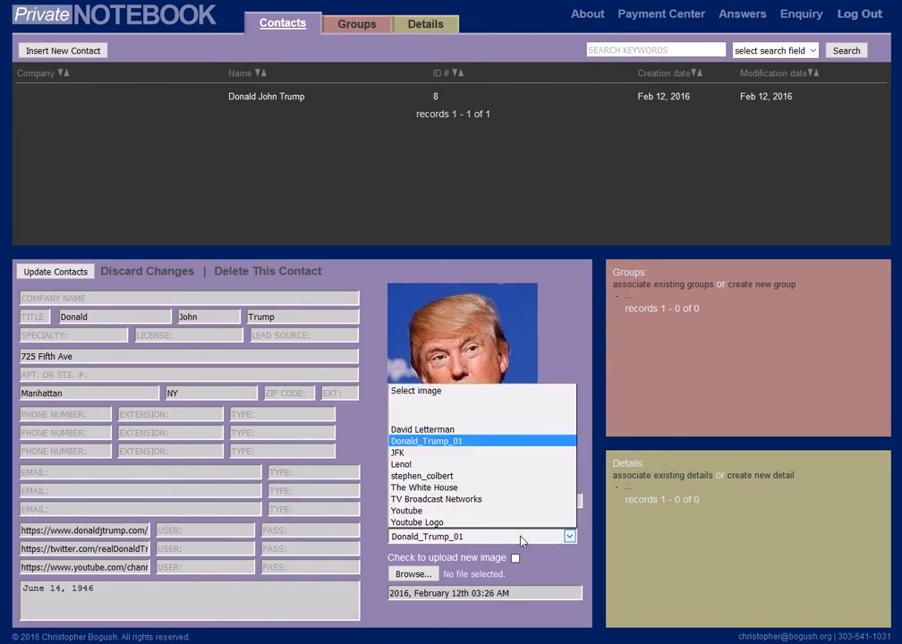
pyautogui.click(537, 487)
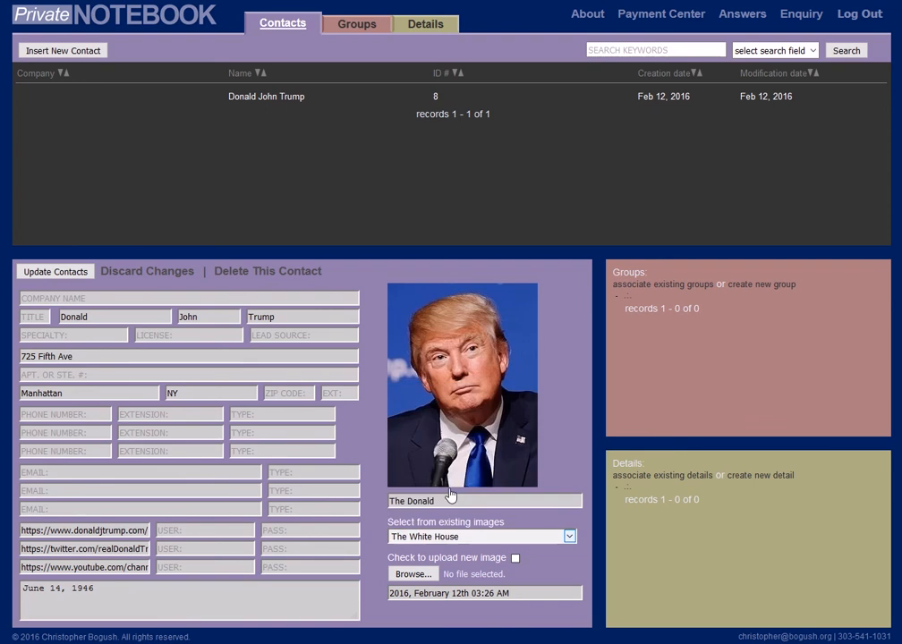
pyautogui.click(50, 273)
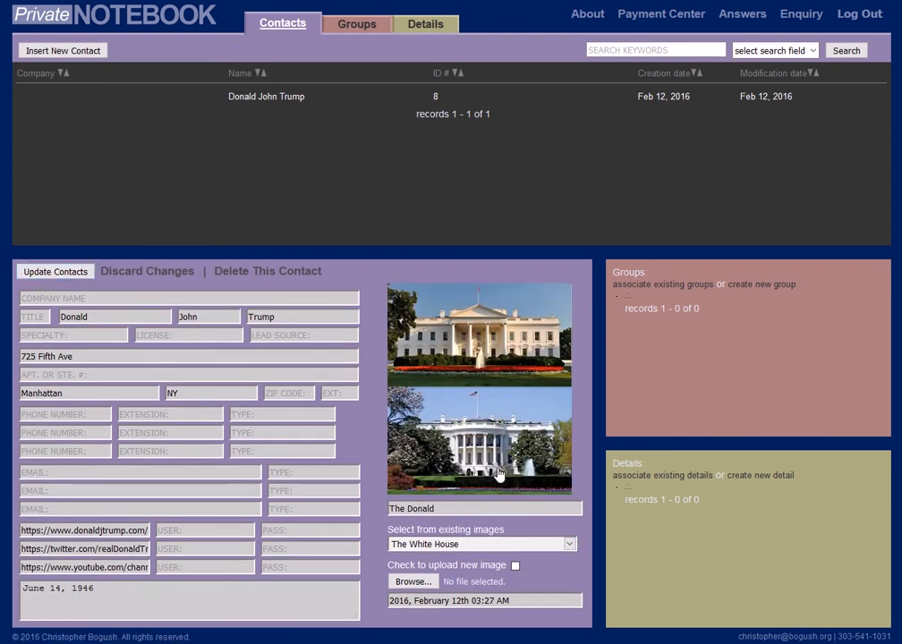
pyautogui.click(564, 545)
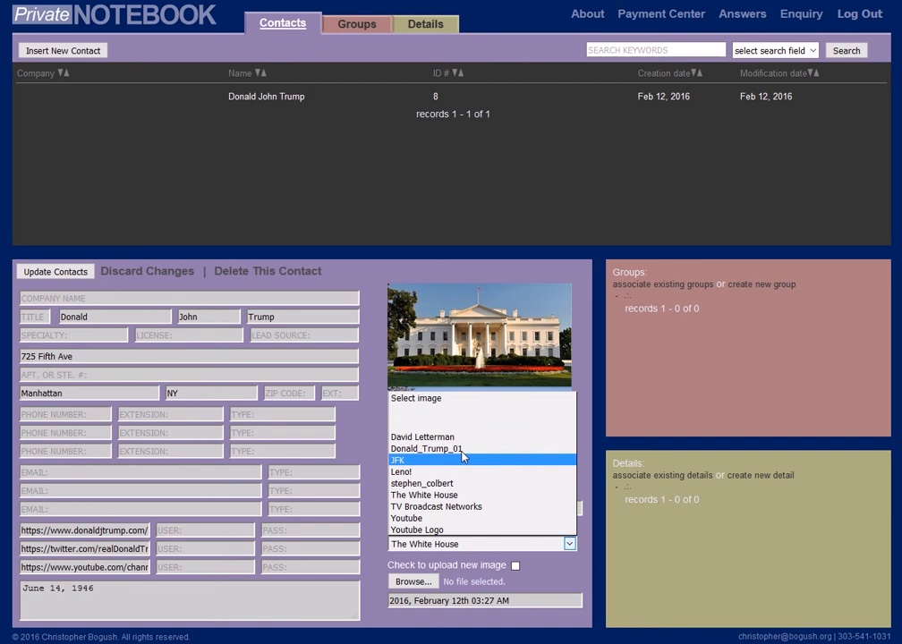
pyautogui.click(428, 448)
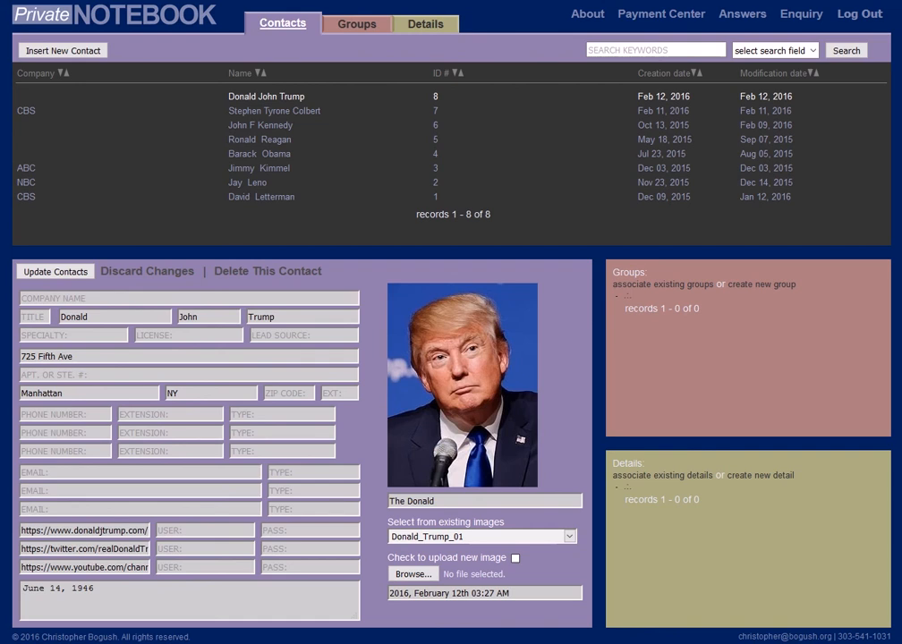
# Start deleting the detail record My First Test Record and cancel the deletion.
pyautogui.click(413, 32)
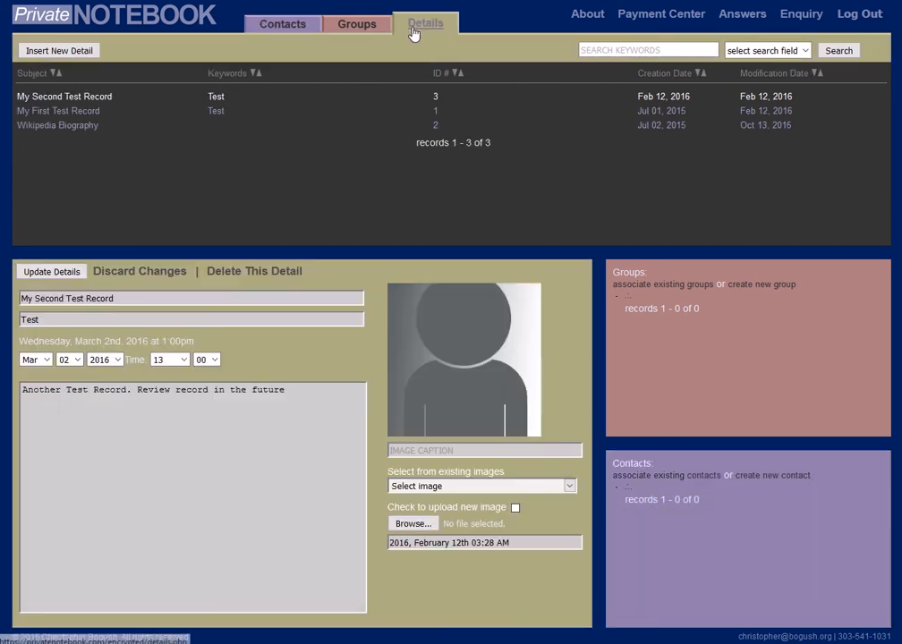
pyautogui.click(217, 112)
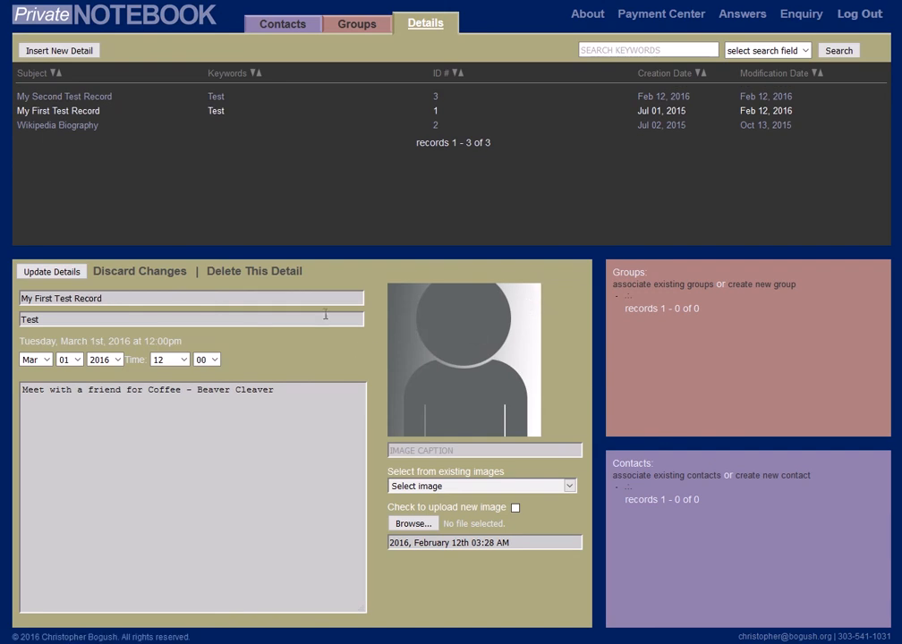
pyautogui.click(288, 272)
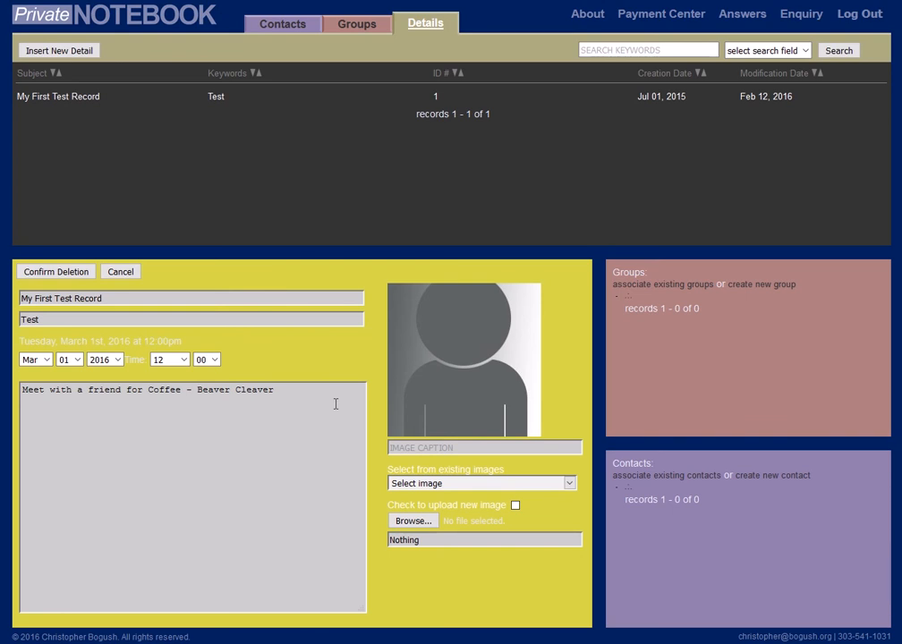
pyautogui.click(116, 274)
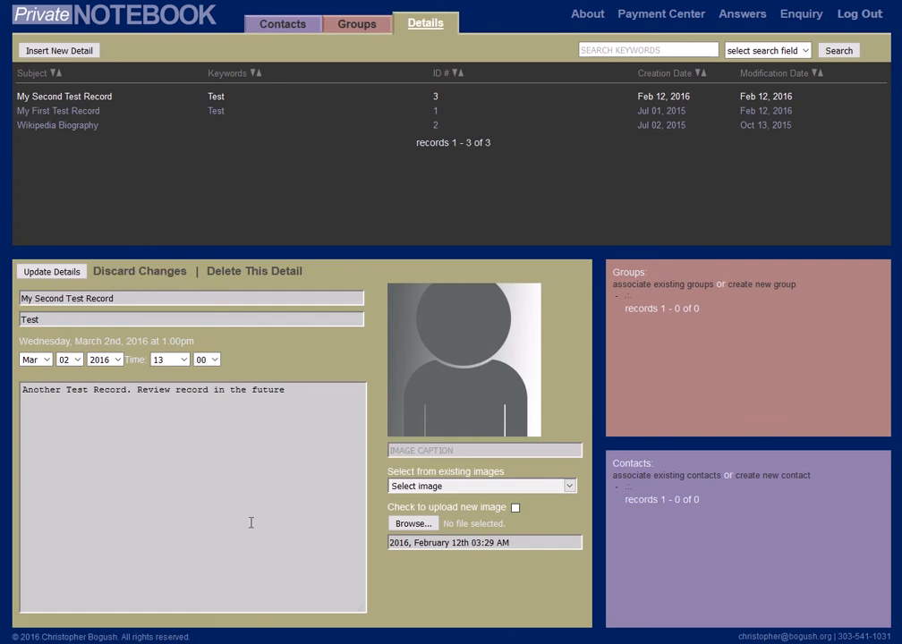
# Select the detail record My First Test Record, delete it and confirm the deletion.
pyautogui.click(75, 111)
pyautogui.click(86, 125)
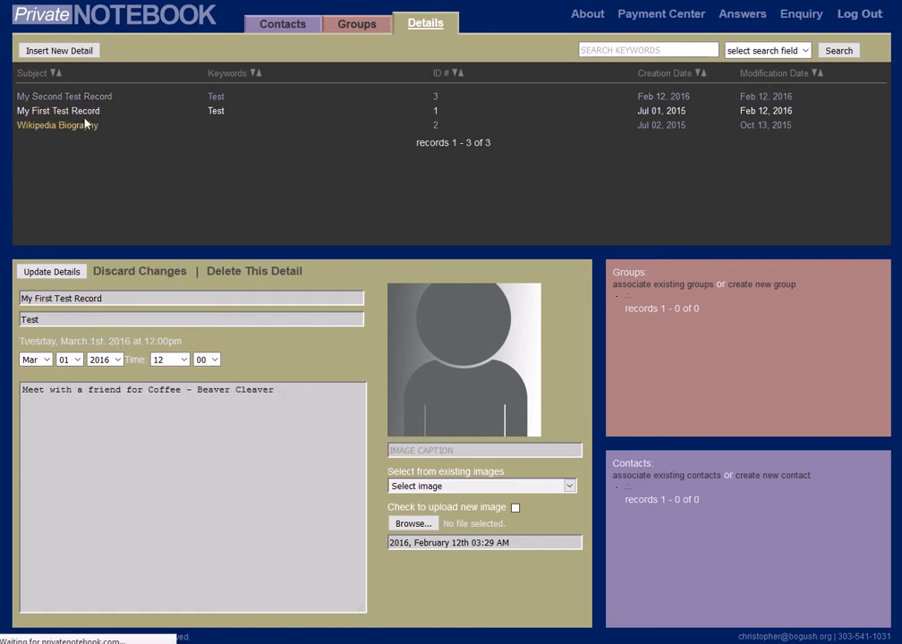
pyautogui.click(89, 111)
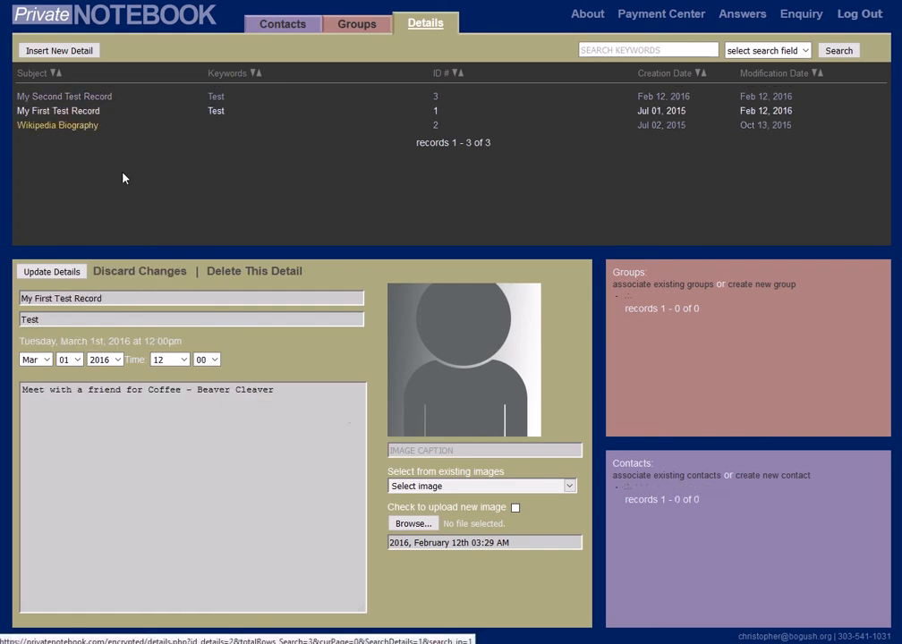
pyautogui.click(233, 273)
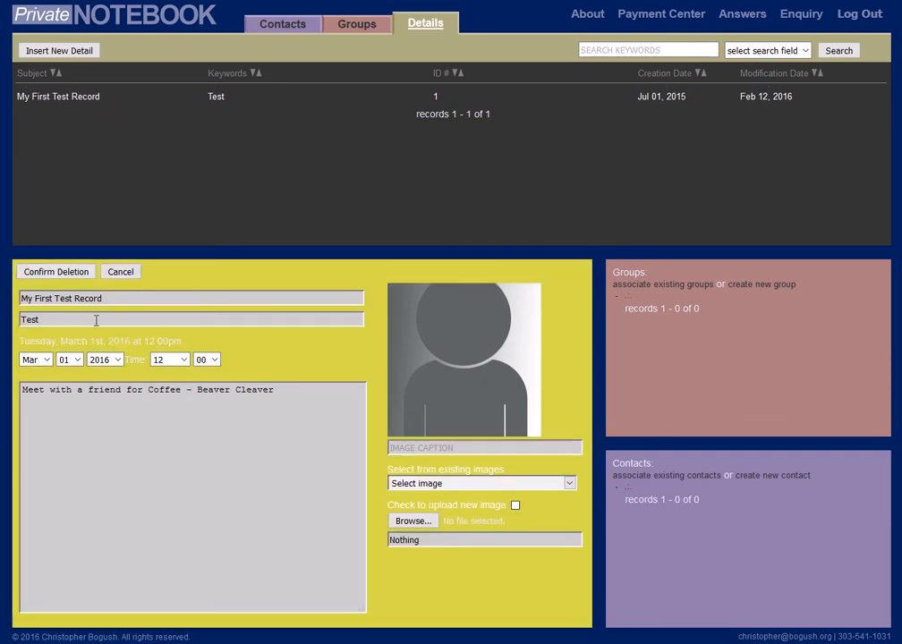
pyautogui.click(42, 273)
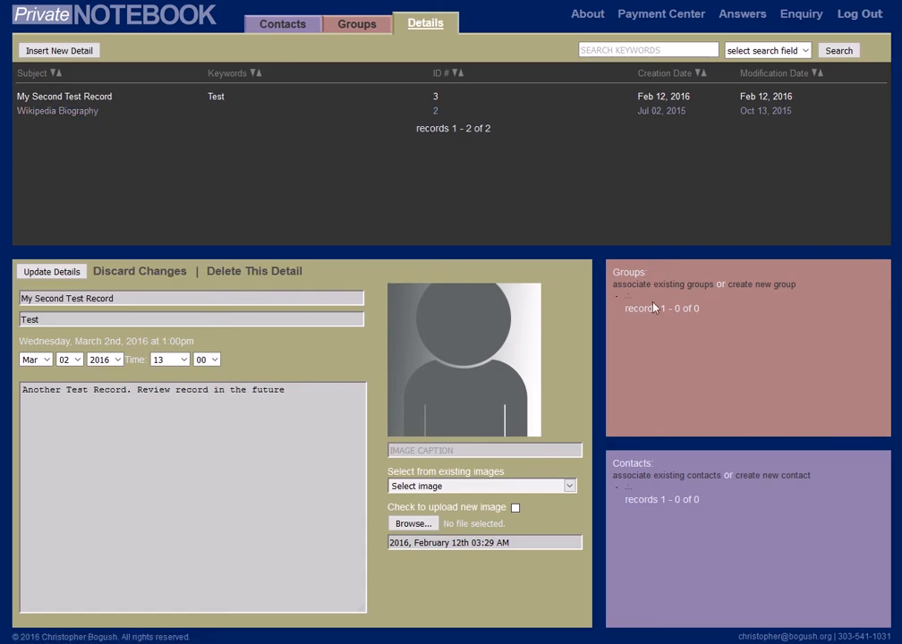
# Open the list of groups.
pyautogui.click(355, 30)
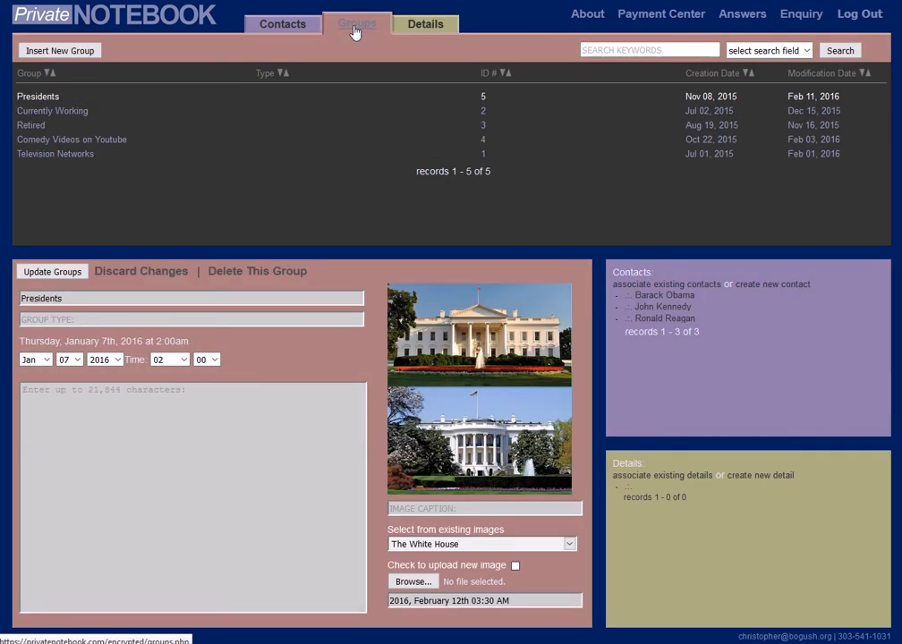